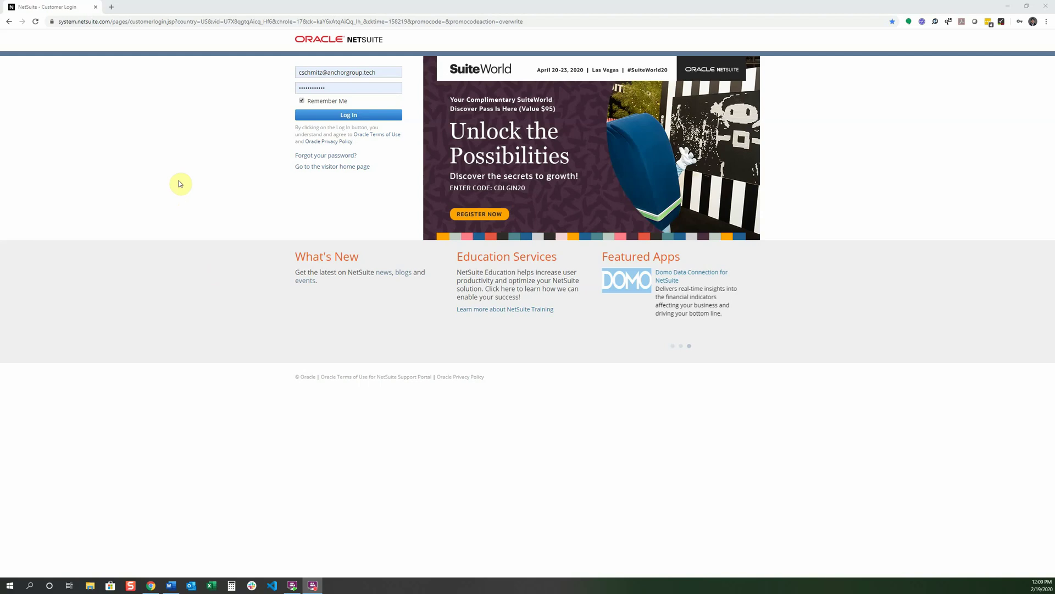
Step: Log in to the NetSuite account with the saved sign-in details
click(338, 115)
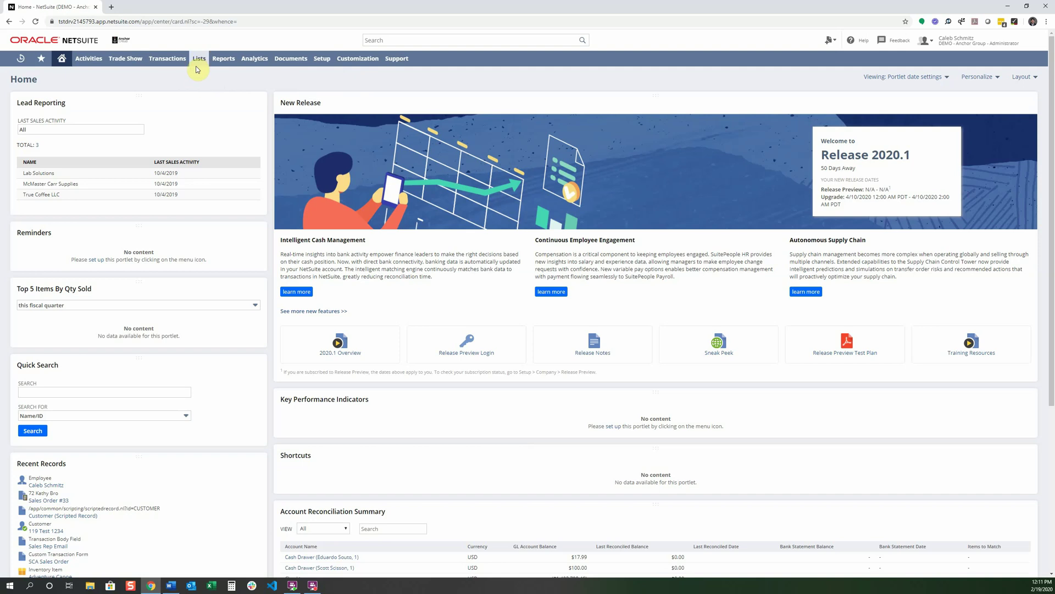
Step: Open Lists > Employees > Employees in a new browser tab and switch to it
mouse_move(197, 65)
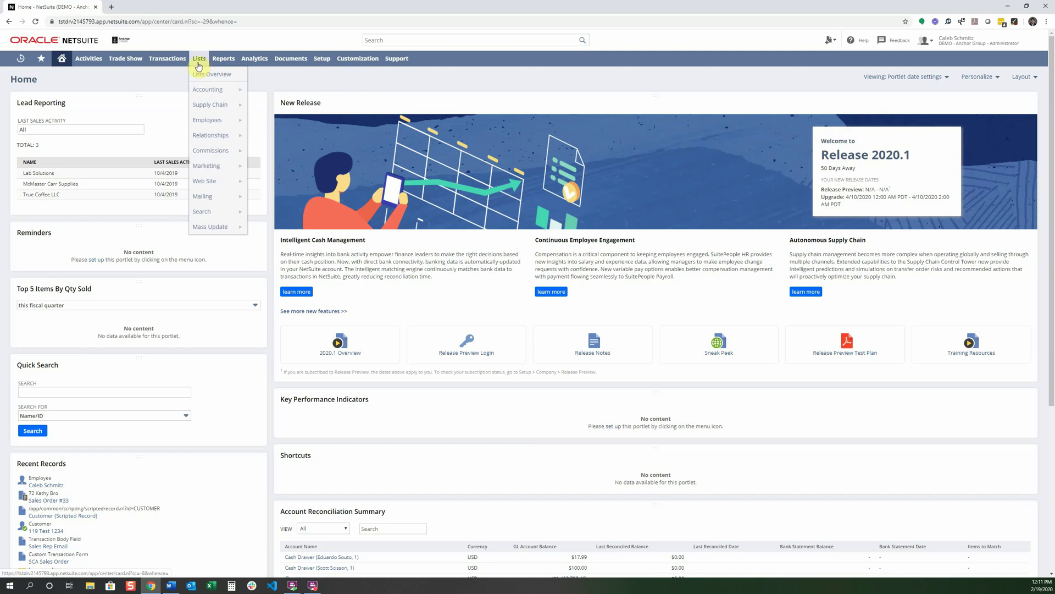
mouse_move(207, 121)
mouse_move(273, 127)
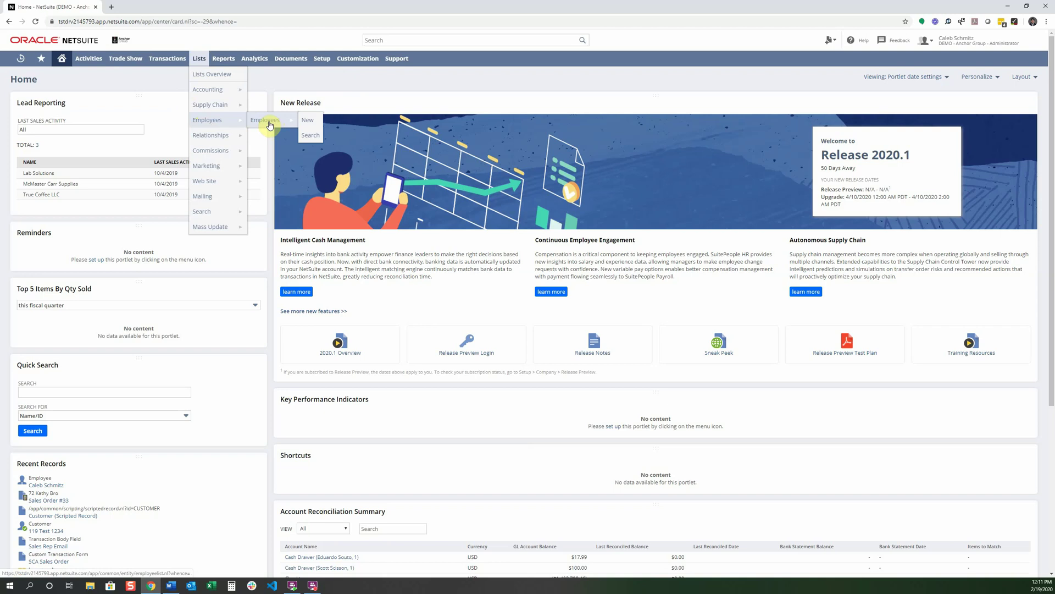
middle_click(270, 125)
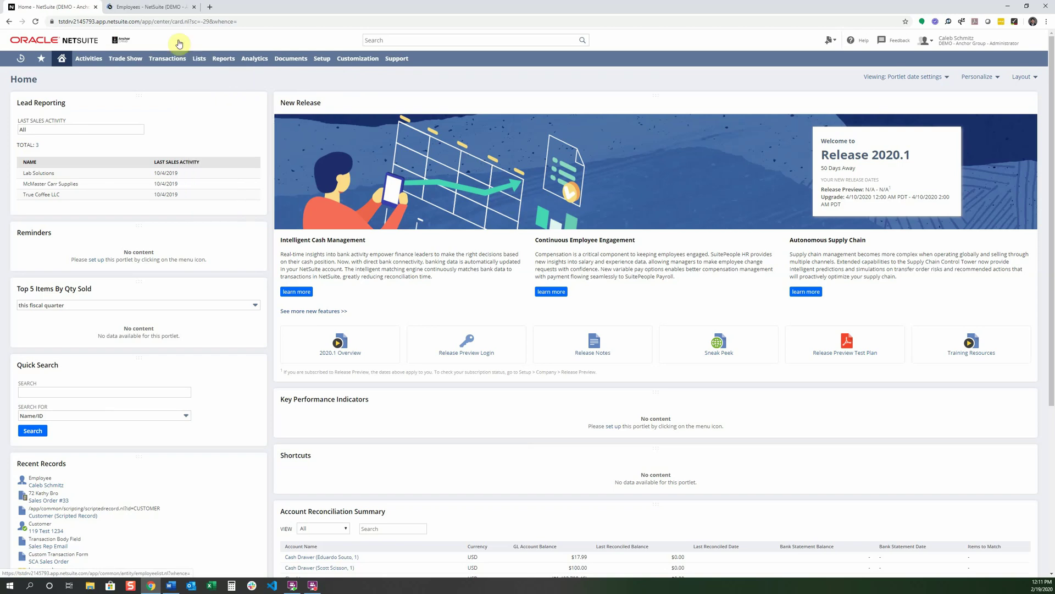
click(128, 5)
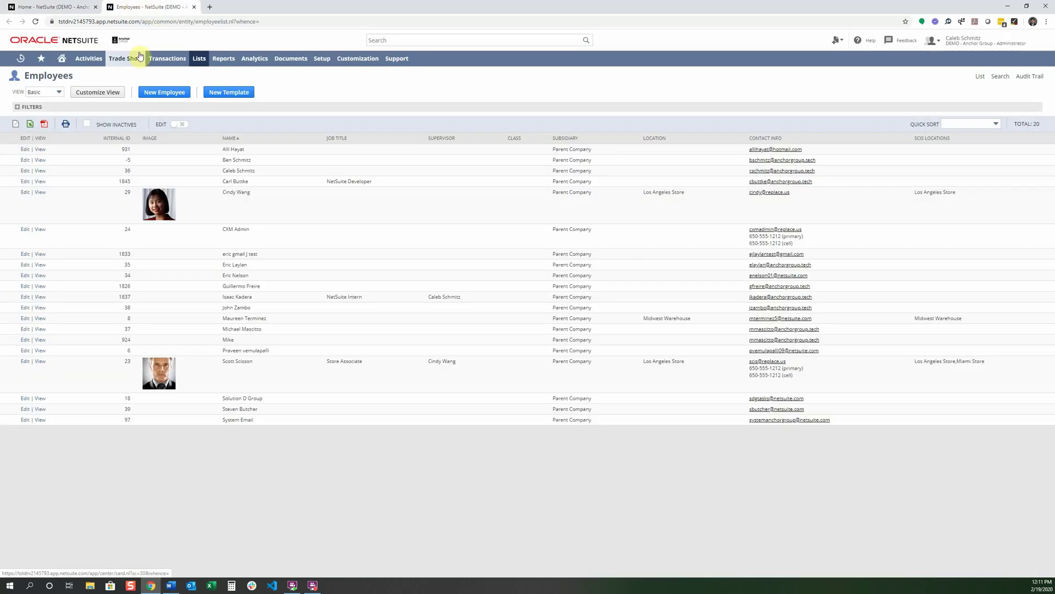
mouse_move(157, 70)
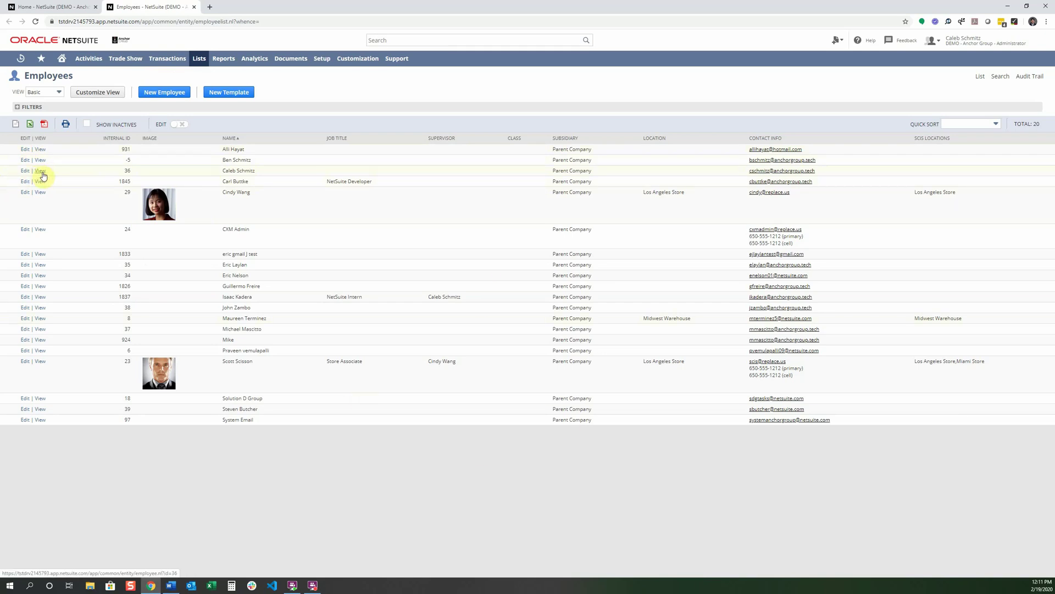
Step: Open your own employee record and view its Access roles: Administrator, Employee Center, SCDeployer
click(43, 175)
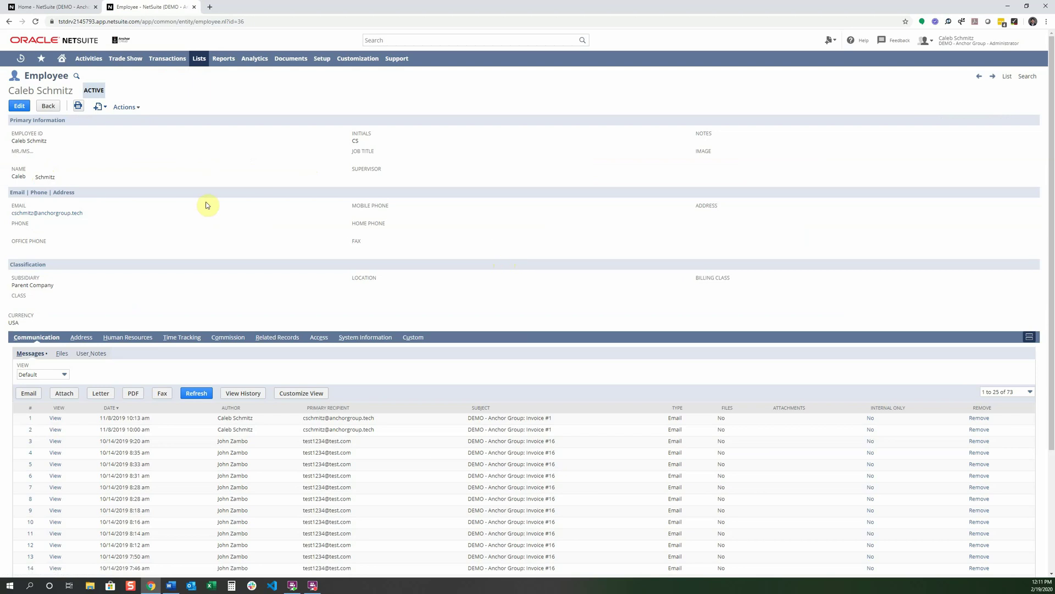
scroll(283, 230, down, 3)
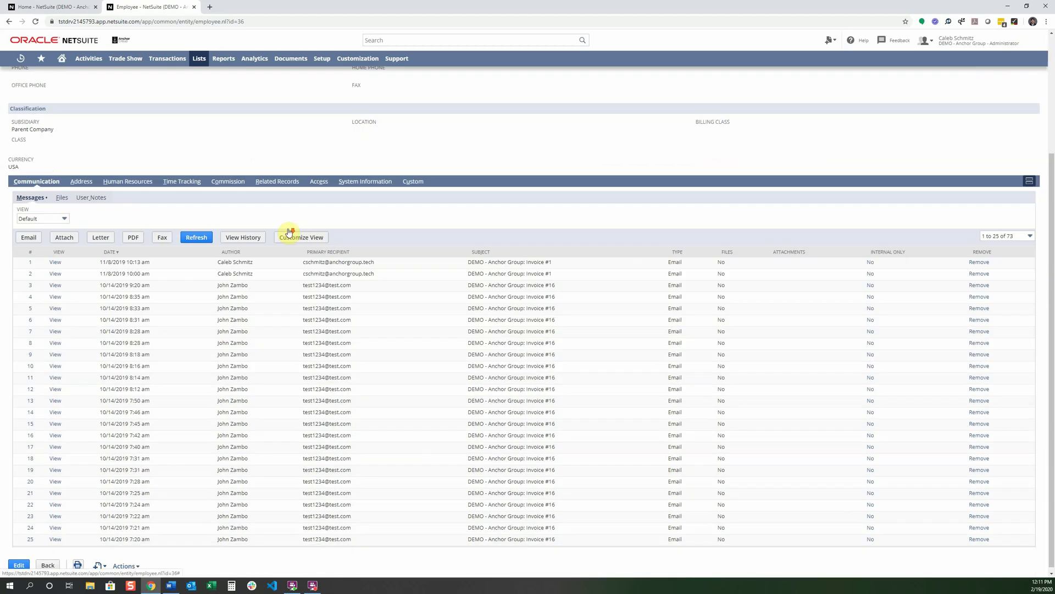
scroll(288, 231, up, 3)
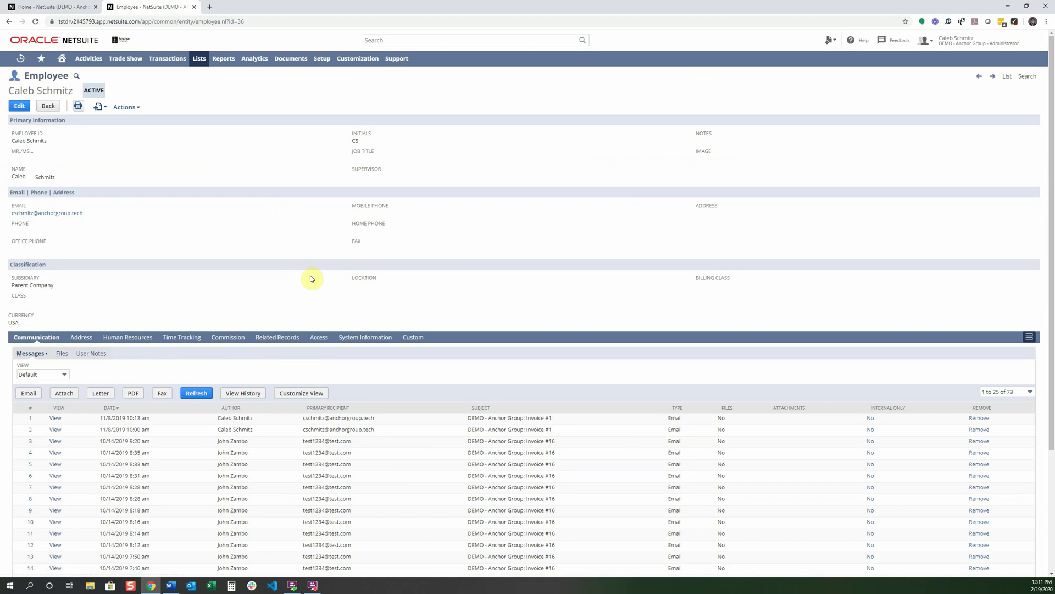
click(320, 338)
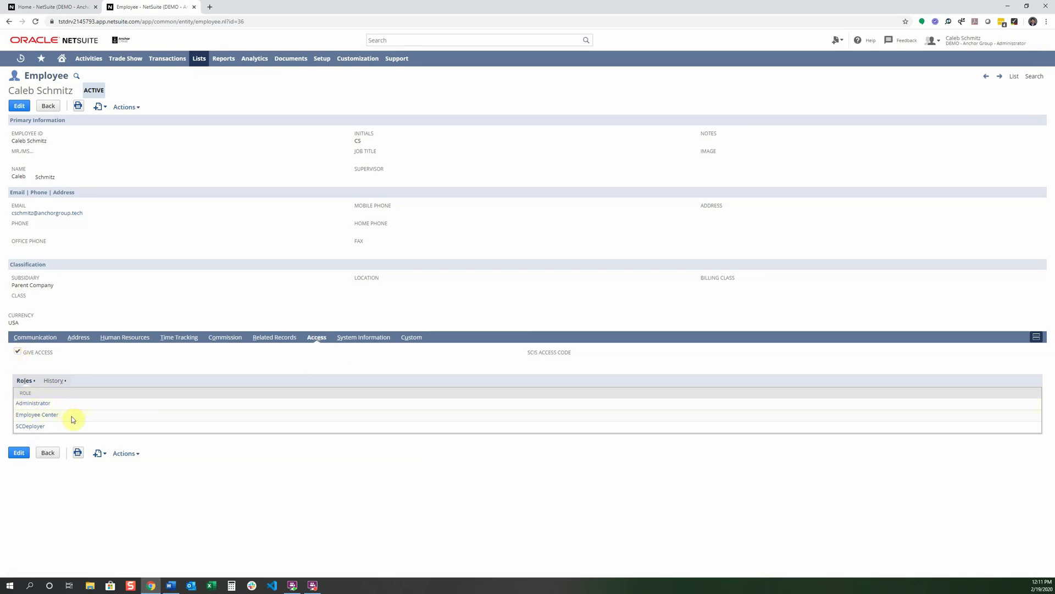
drag(85, 213, 12, 215)
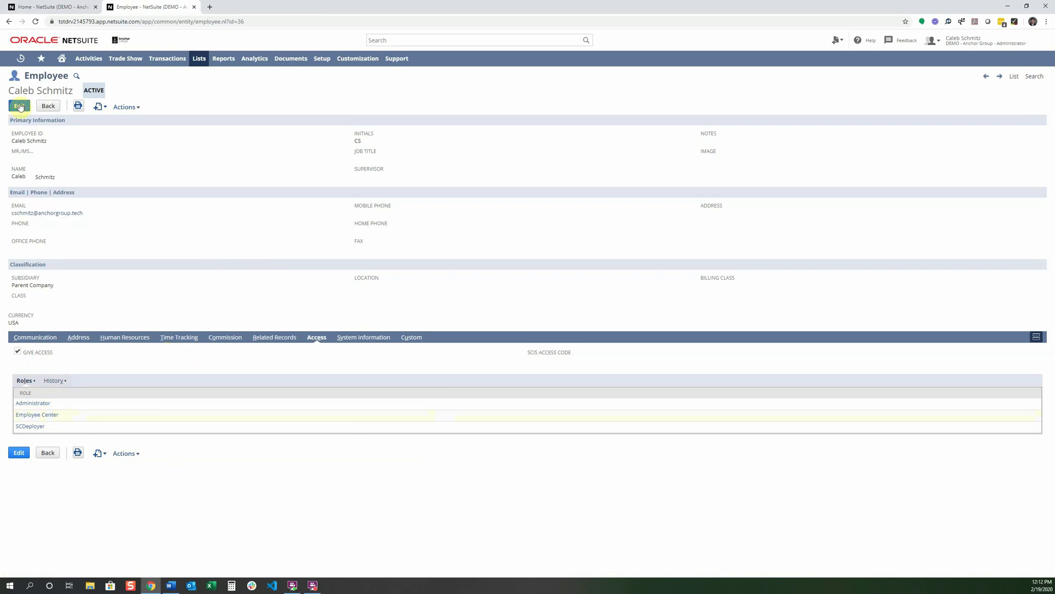
Step: Edit the employee record, add the Bookkeeper role, and save it
click(21, 107)
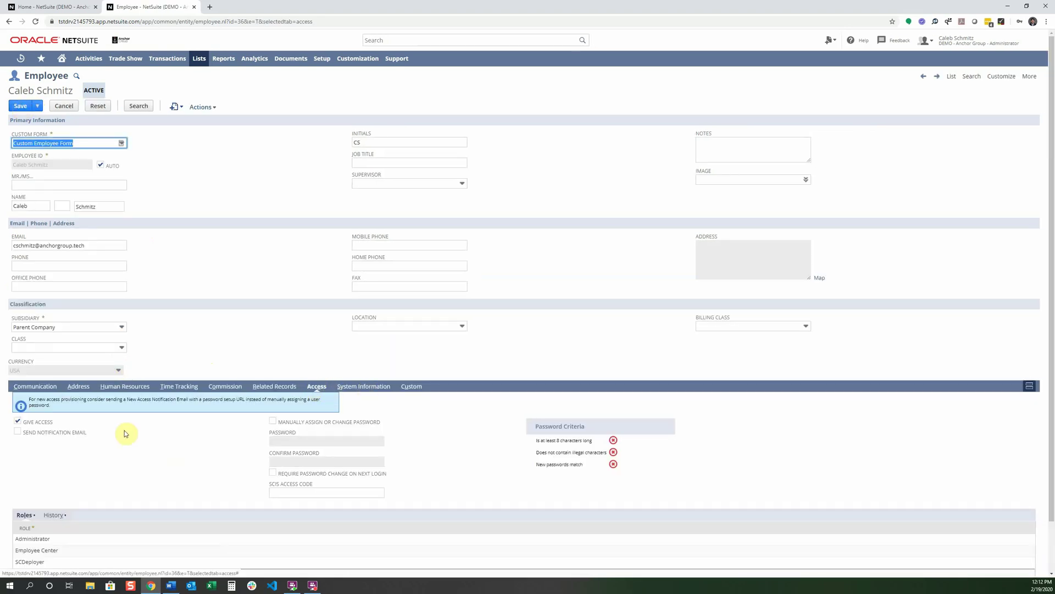
scroll(110, 426, down, 1)
click(17, 366)
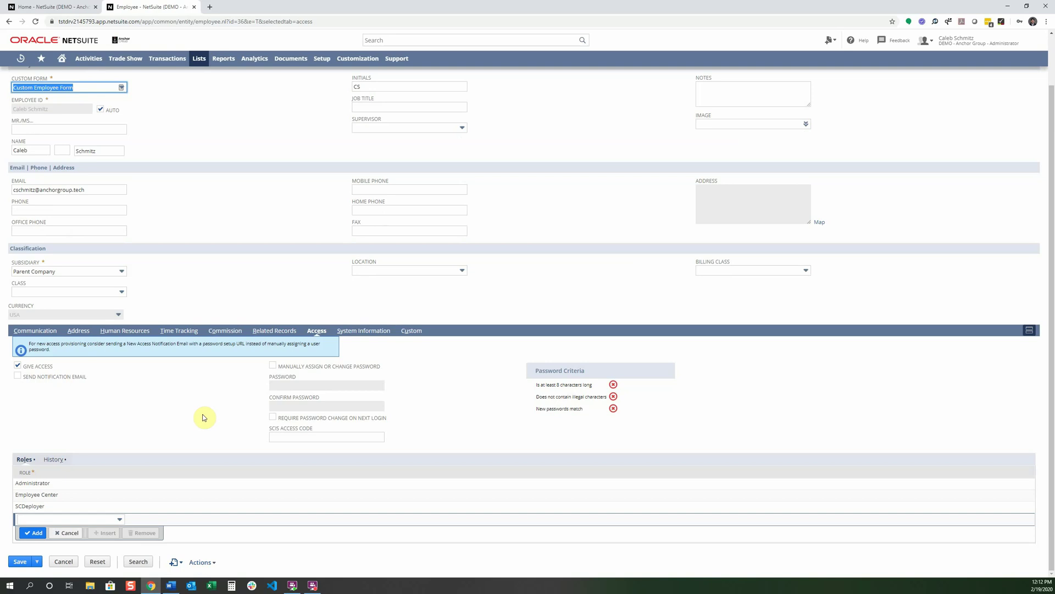
click(69, 517)
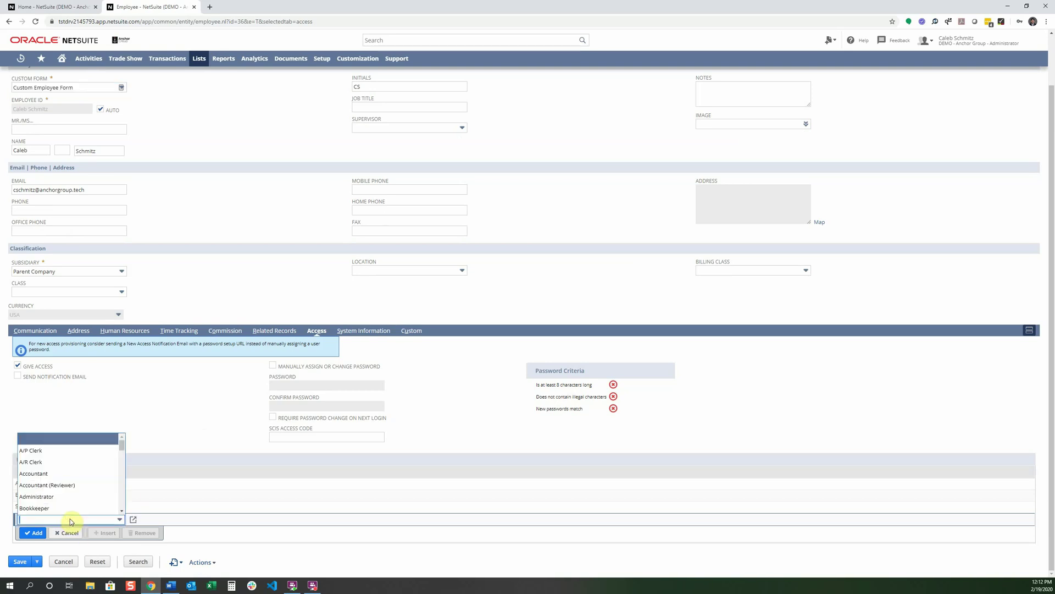
click(63, 508)
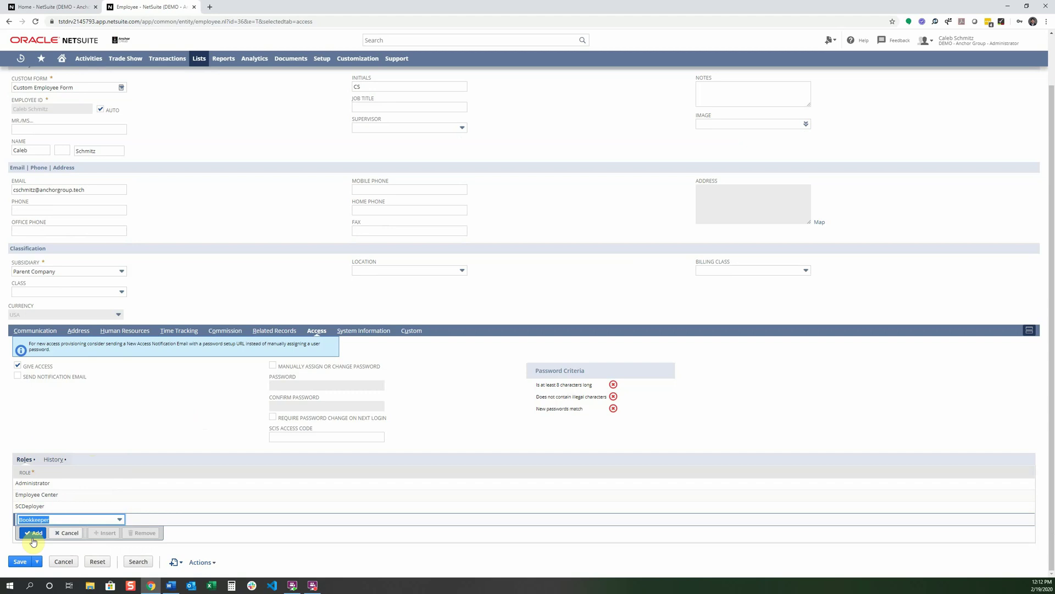
click(33, 532)
mouse_move(37, 575)
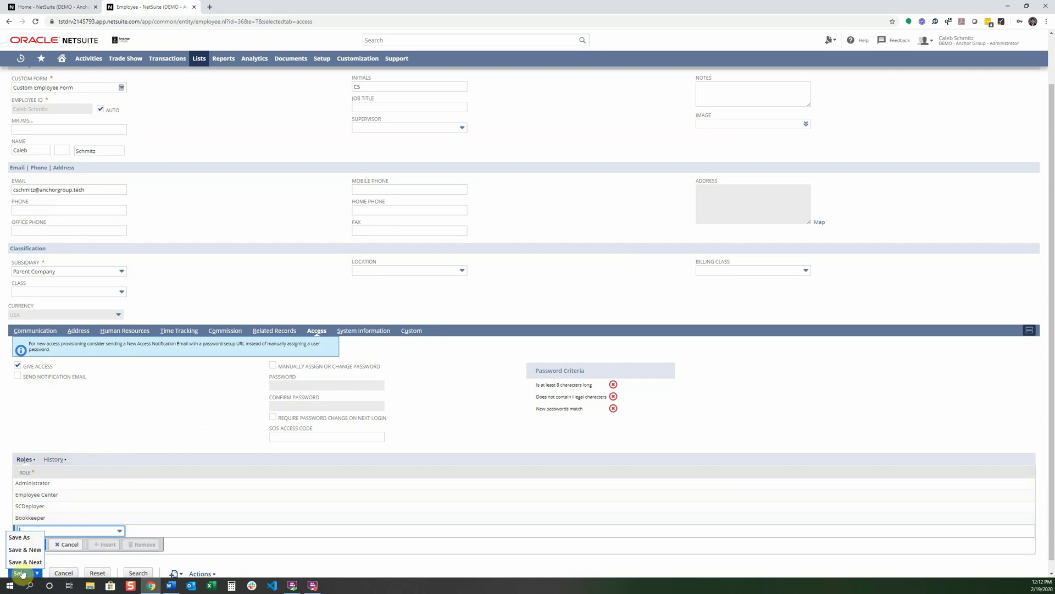
click(76, 531)
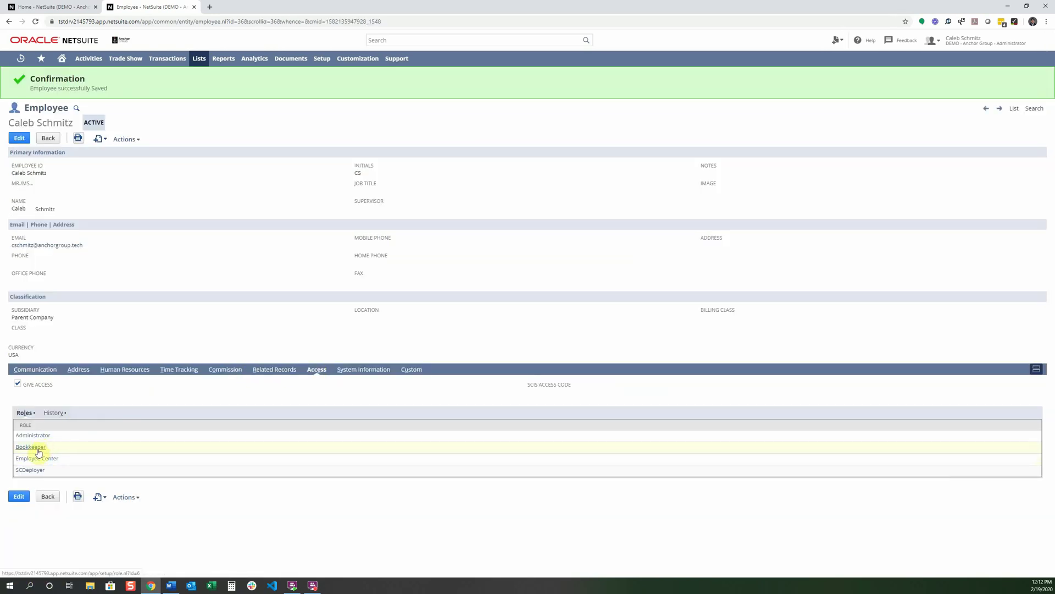
Step: Show the System Information notes and highlight the latest Password change entry
click(363, 369)
scroll(430, 298, down, 2)
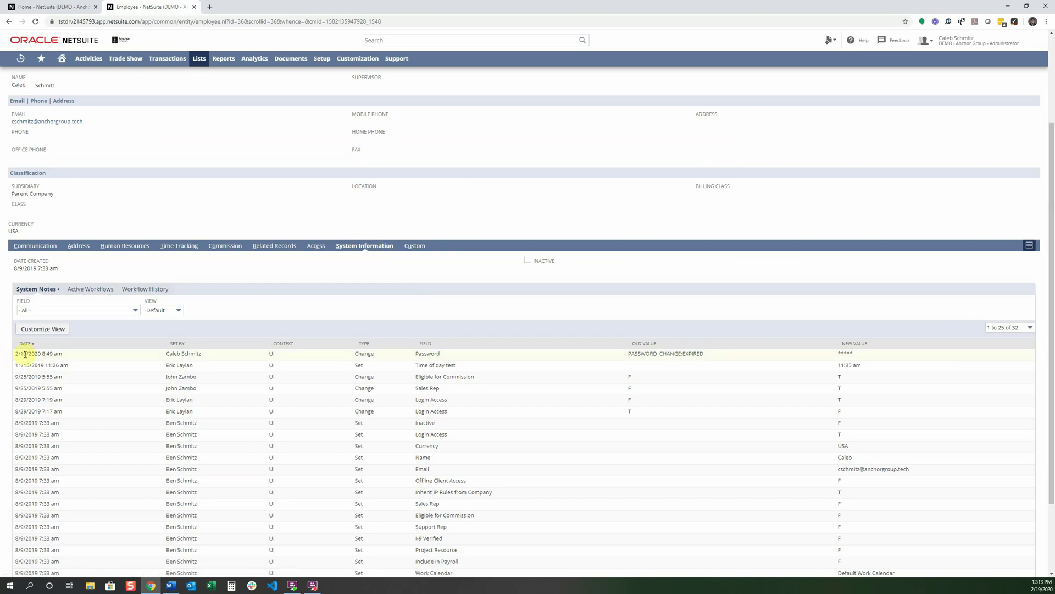
drag(18, 354, 493, 361)
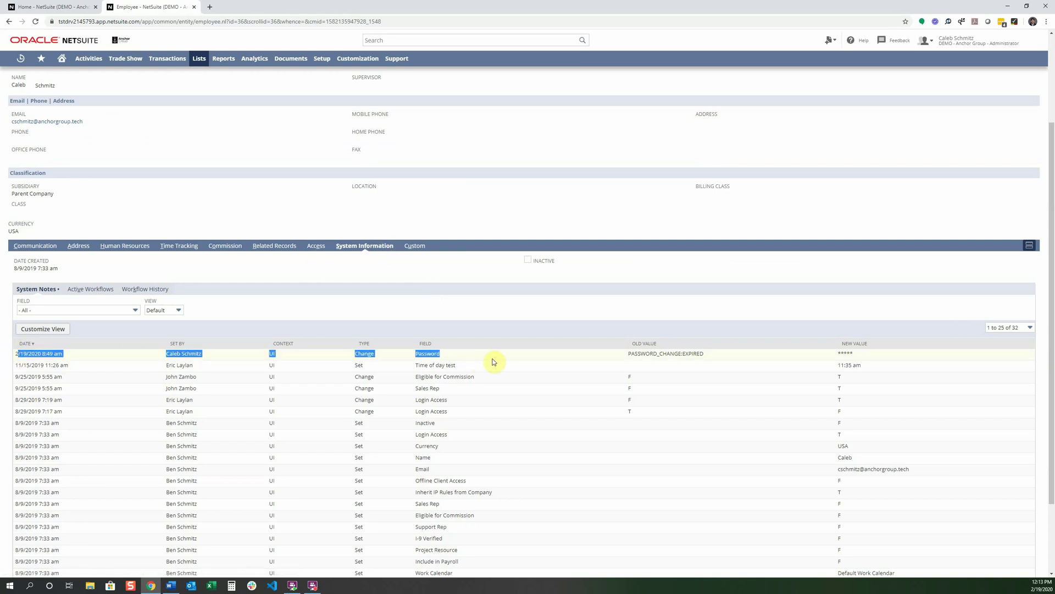
click(724, 356)
drag(871, 361, 839, 353)
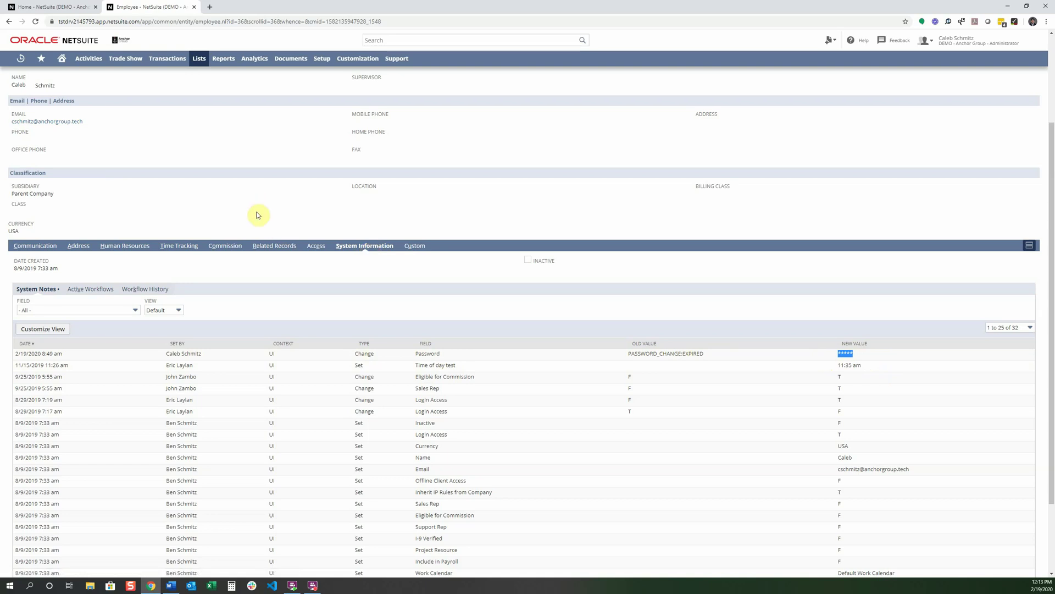
scroll(1032, 373, up, 2)
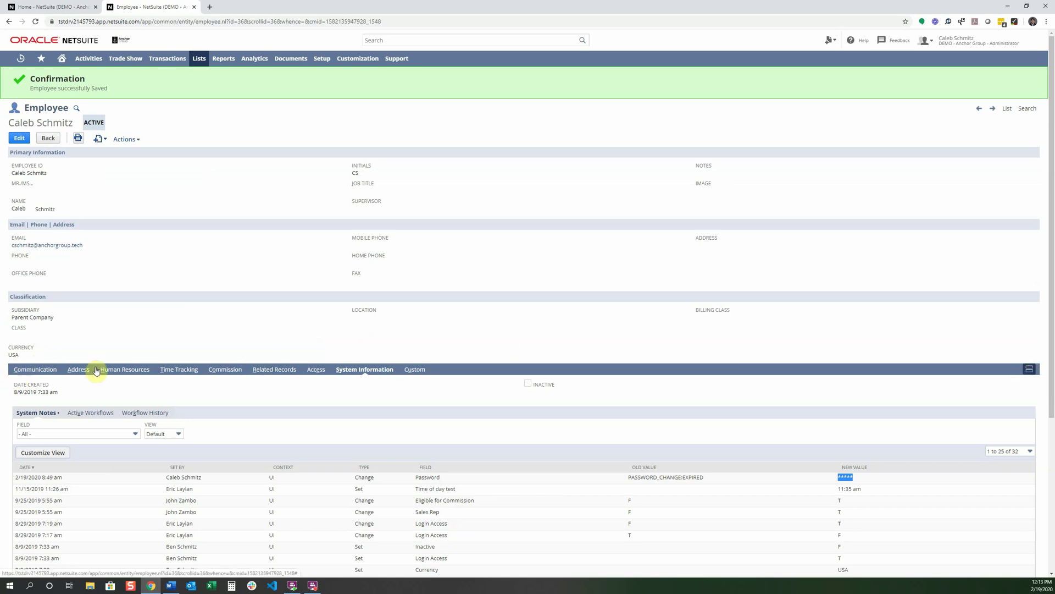
Step: Switch between the employee record's Access and System Information subtabs
click(533, 333)
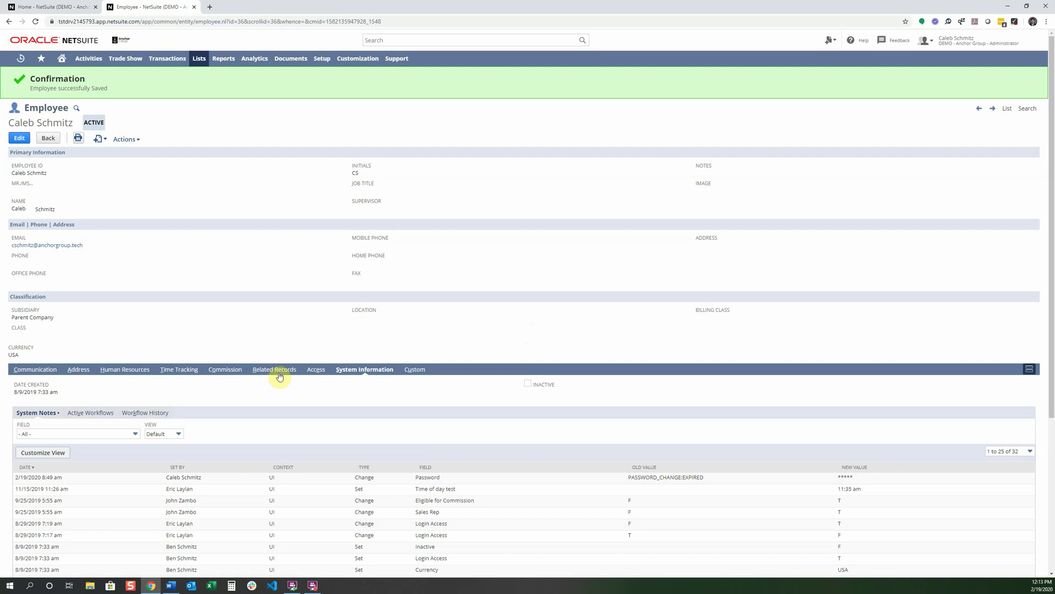
click(318, 374)
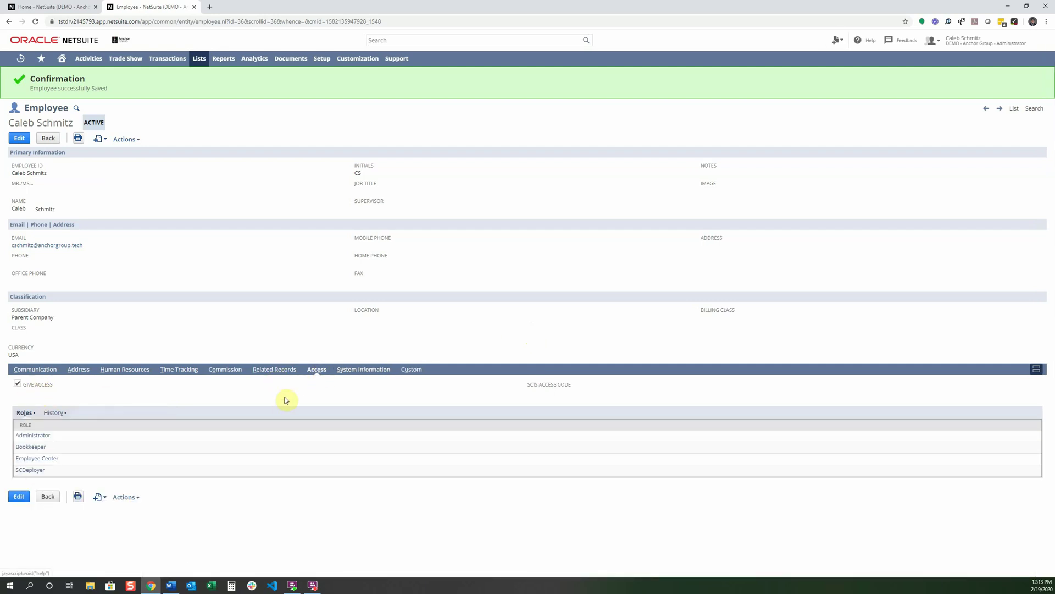
click(365, 371)
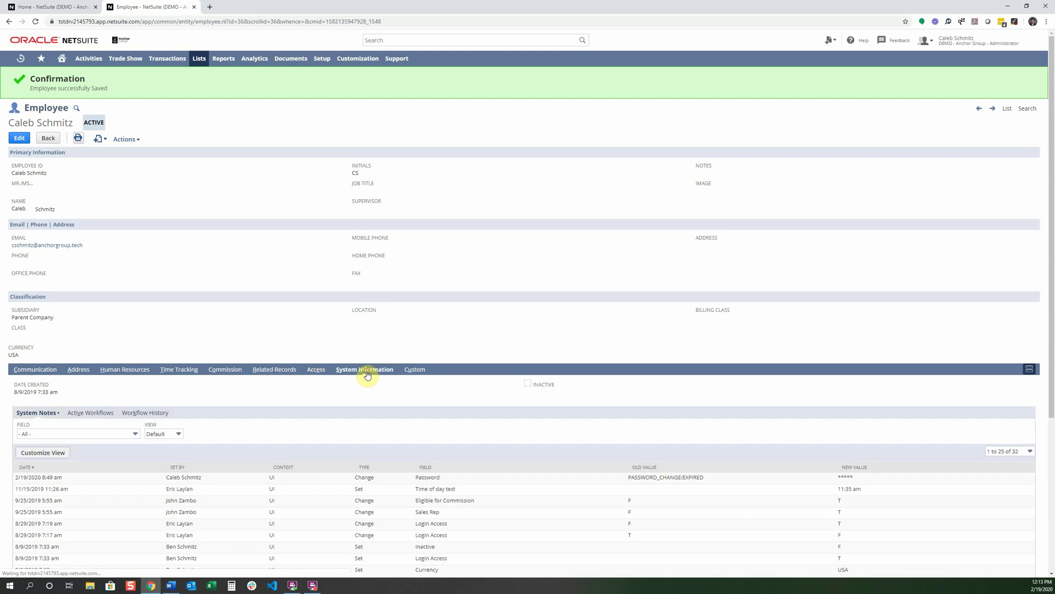
Step: Find every 'access' match on the page with Ctrl+F and show the Access roles
key(ctrl+f)
text(a)
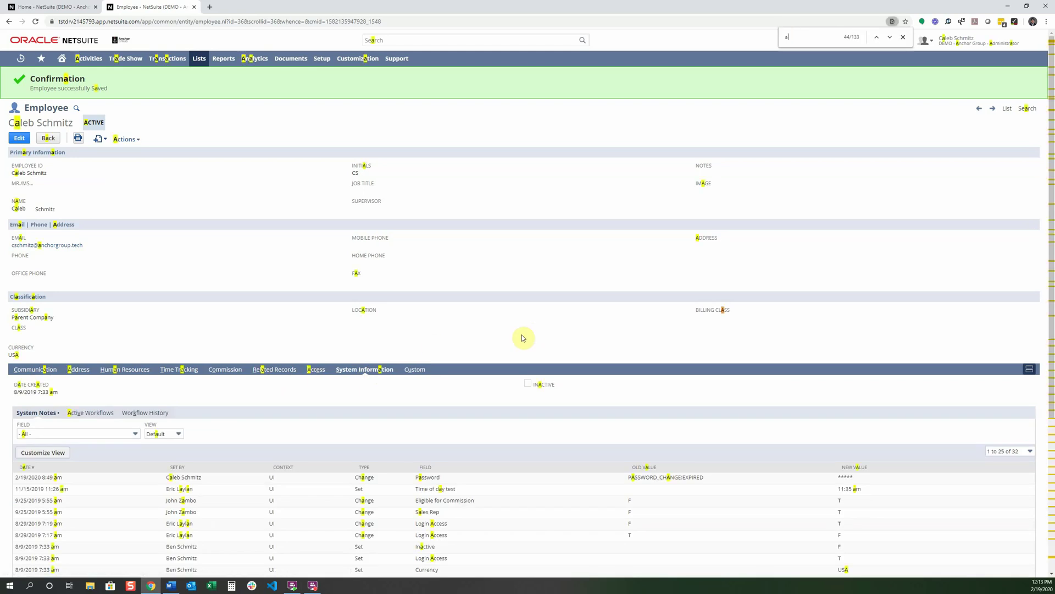
text(ccess)
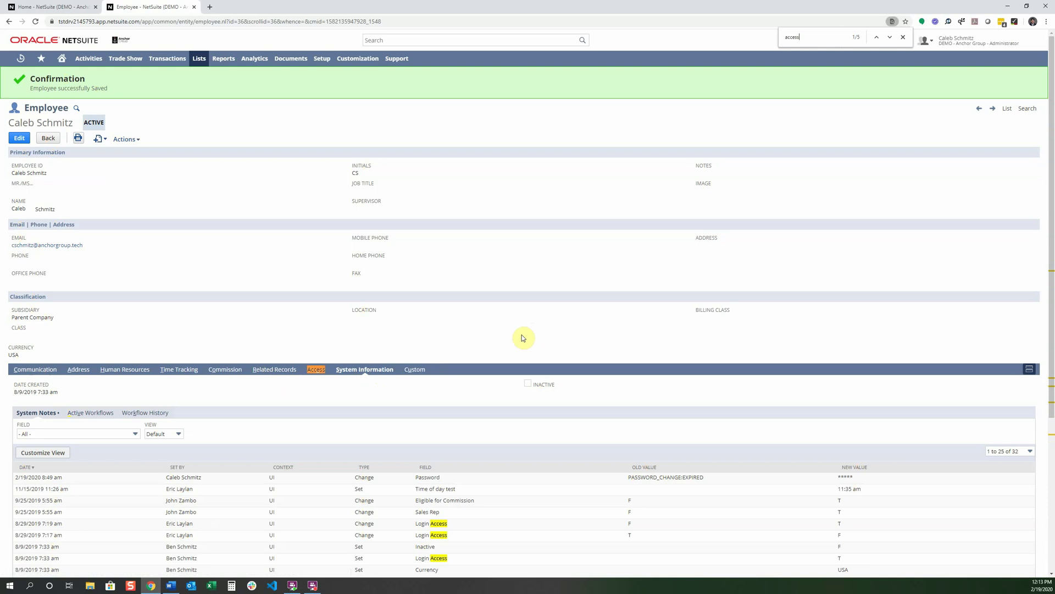
key(Return)
key(Return)
key(Return)
key(Return)
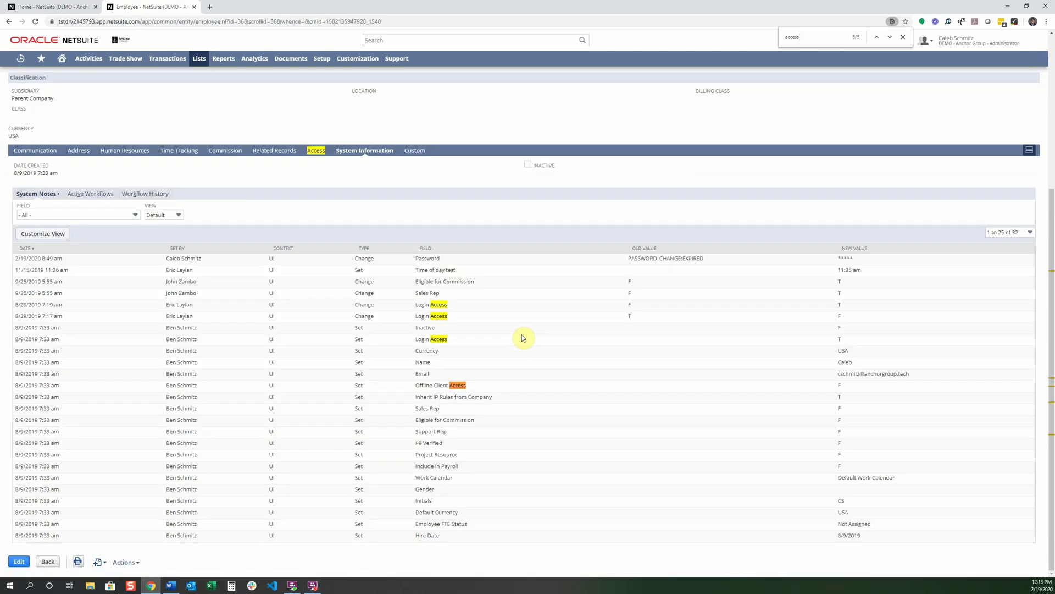
key(Return)
key(Return)
click(316, 150)
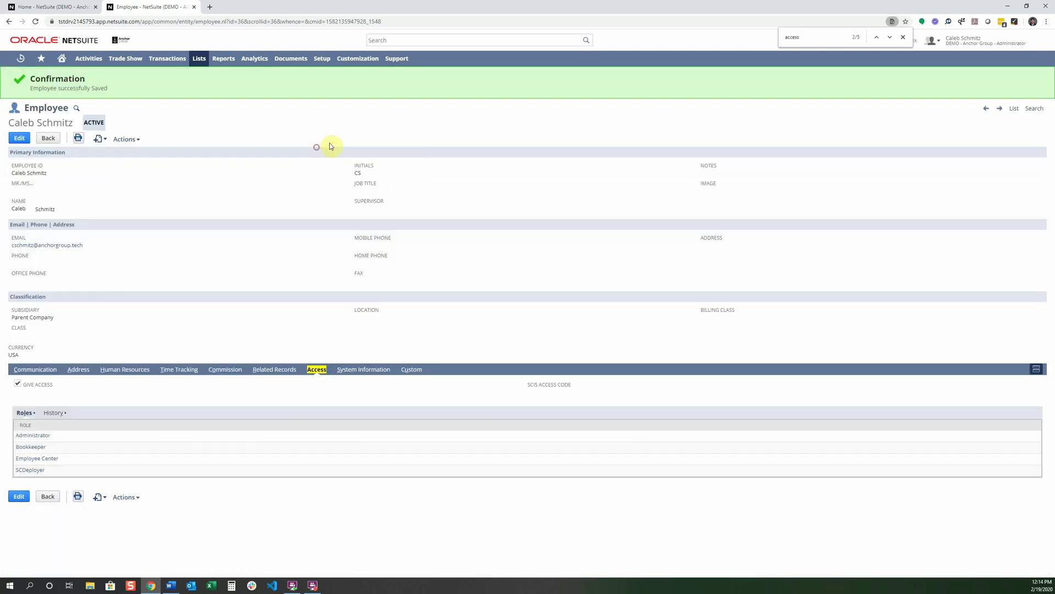
click(811, 38)
key(Return)
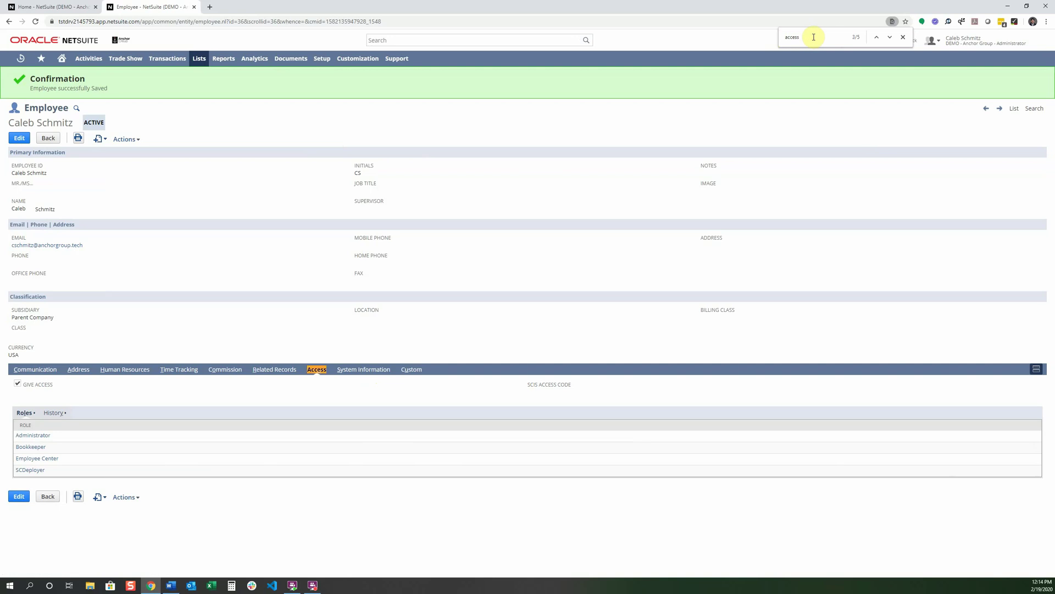
key(Return)
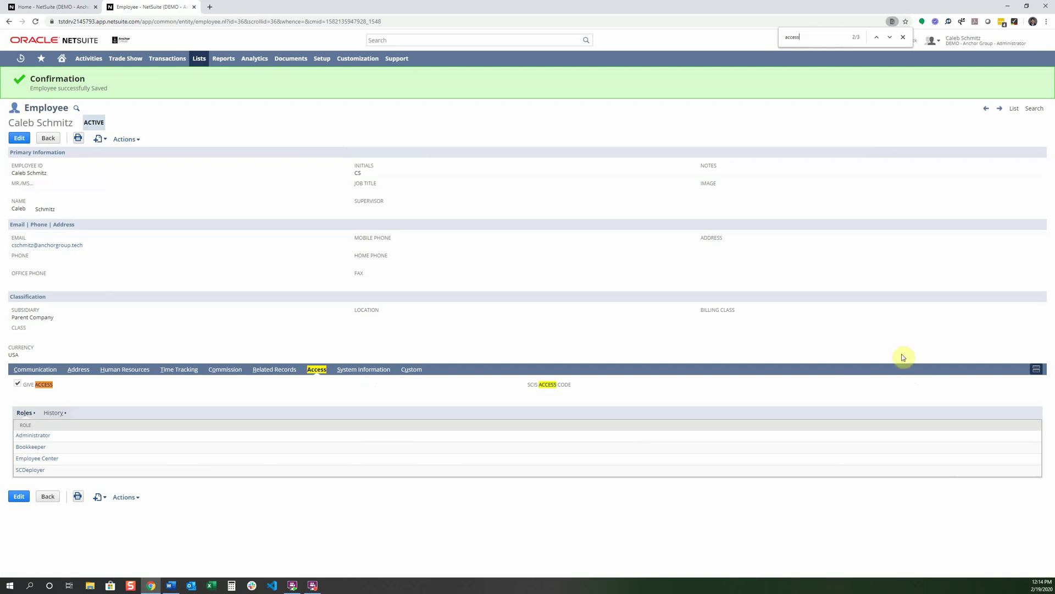
Step: Switch the record to the unlayered one-page view, search it for 'access', then restore tabs
click(1038, 370)
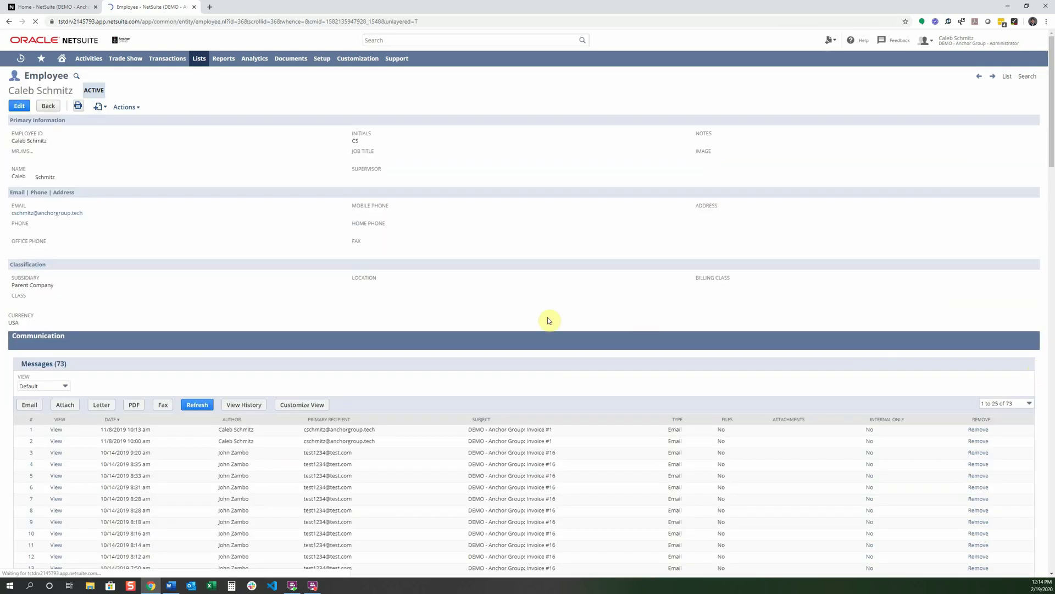
scroll(410, 279, down, 2)
scroll(414, 269, down, 9)
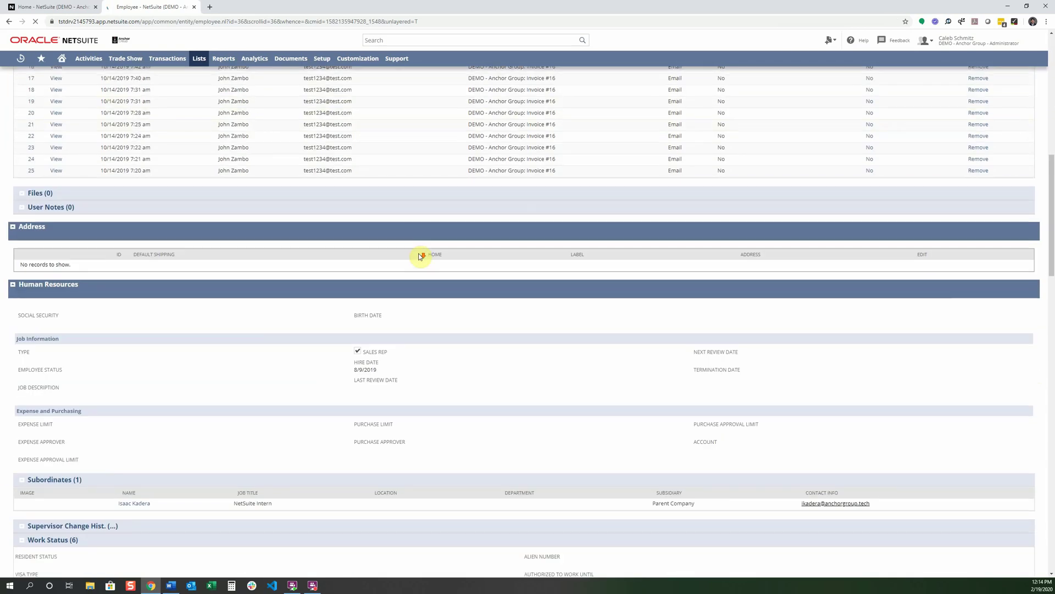
scroll(420, 256, up, 10)
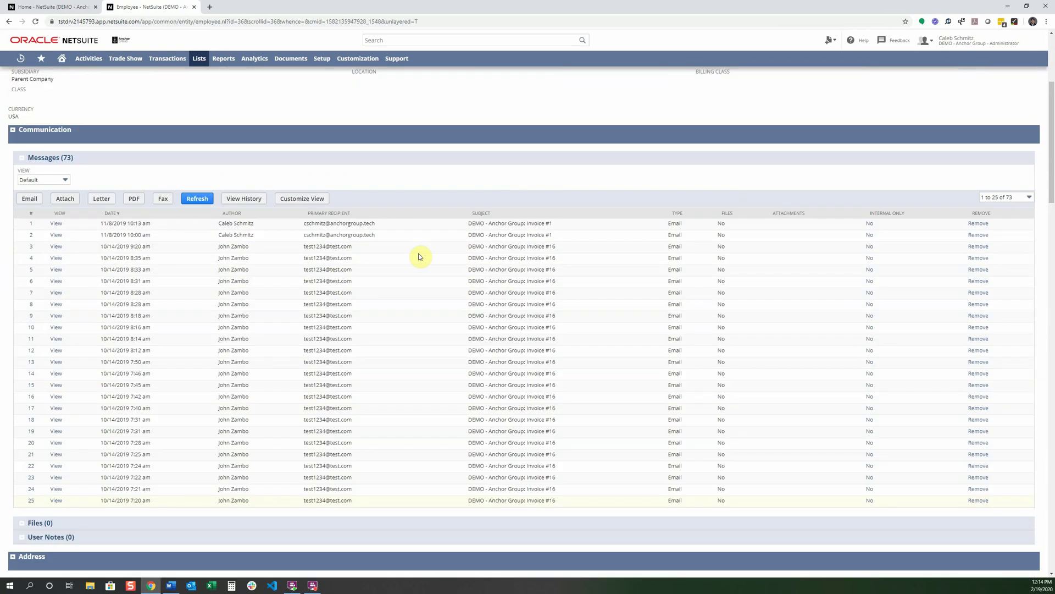
key(ctrl+f)
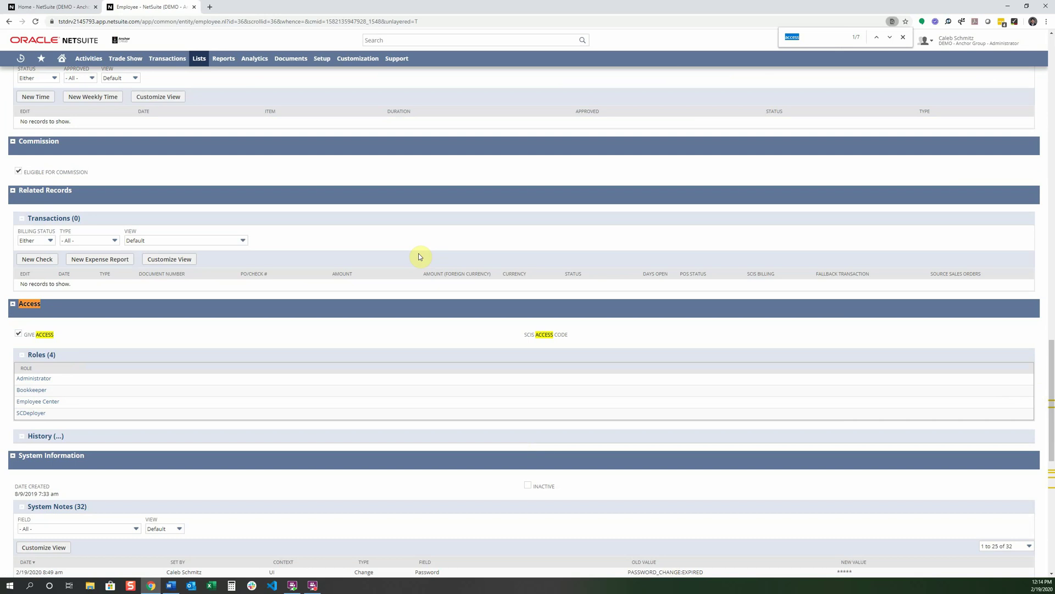
key(Return)
key(Return)
key(Return)
key(Return)
key(Return)
key(Return)
key(Return)
click(903, 36)
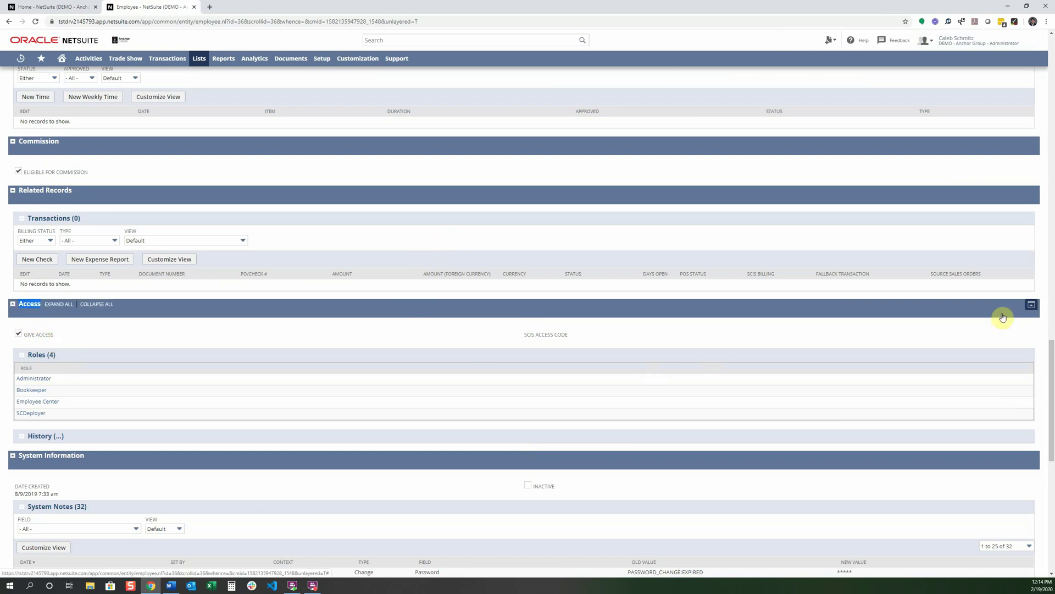
click(1032, 306)
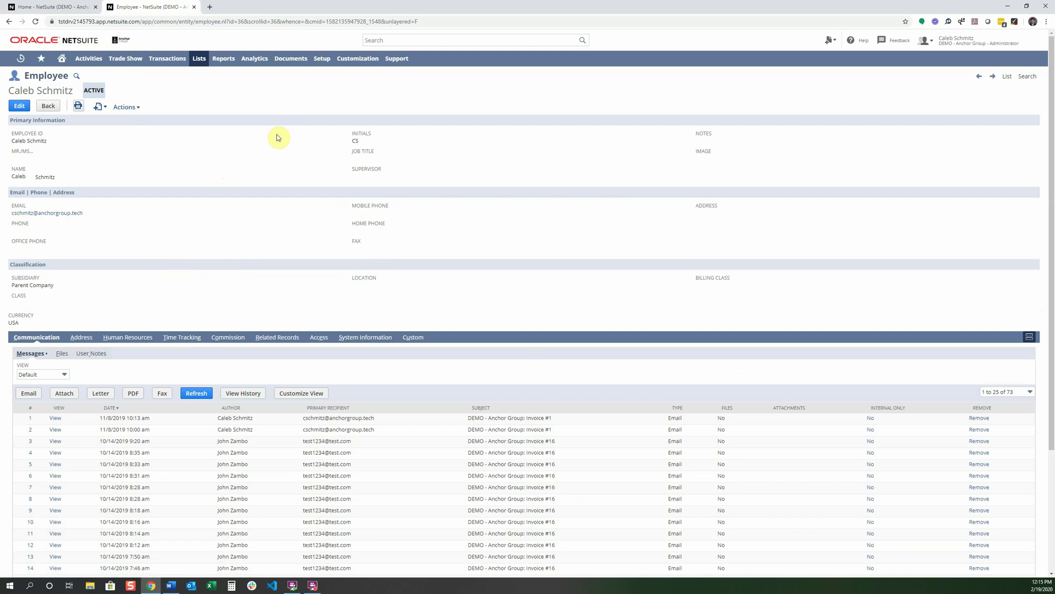
Step: Open Customization > Scripting > Scripts (286 scripts) and star it as shortcut 'Scripts'
mouse_move(357, 62)
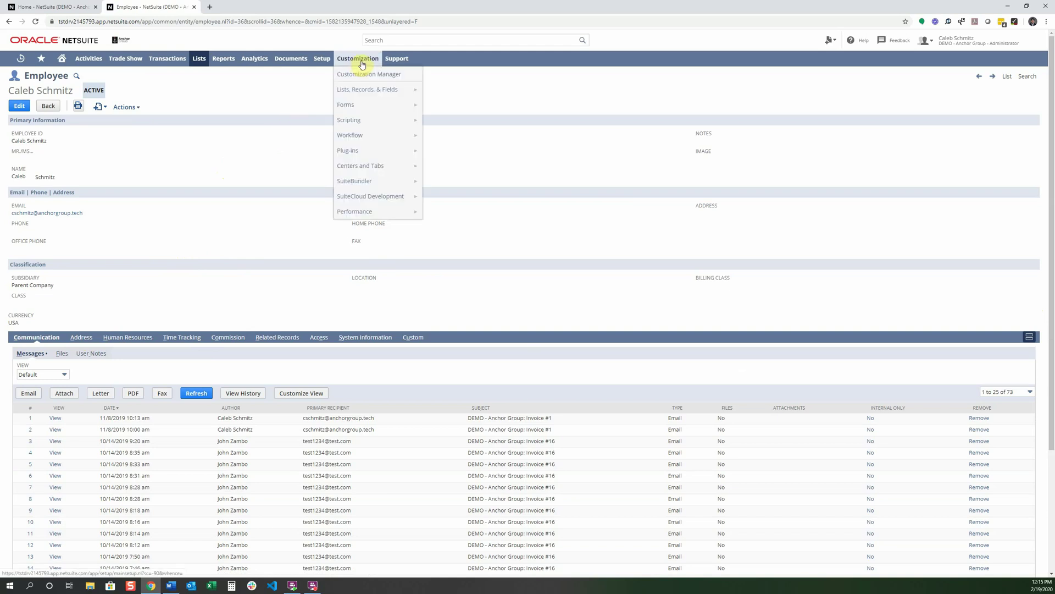
mouse_move(361, 121)
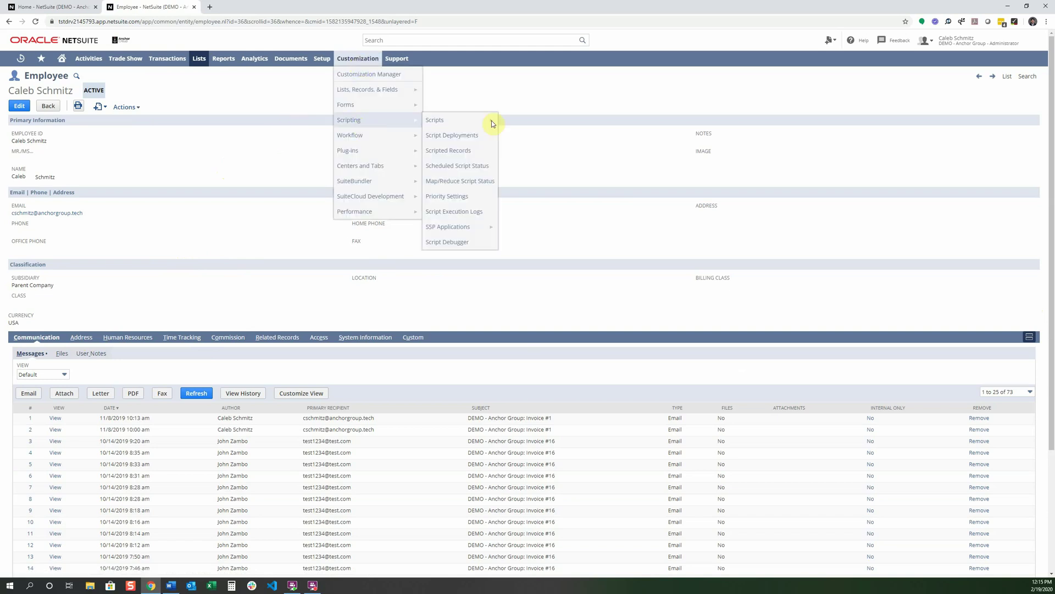
click(447, 122)
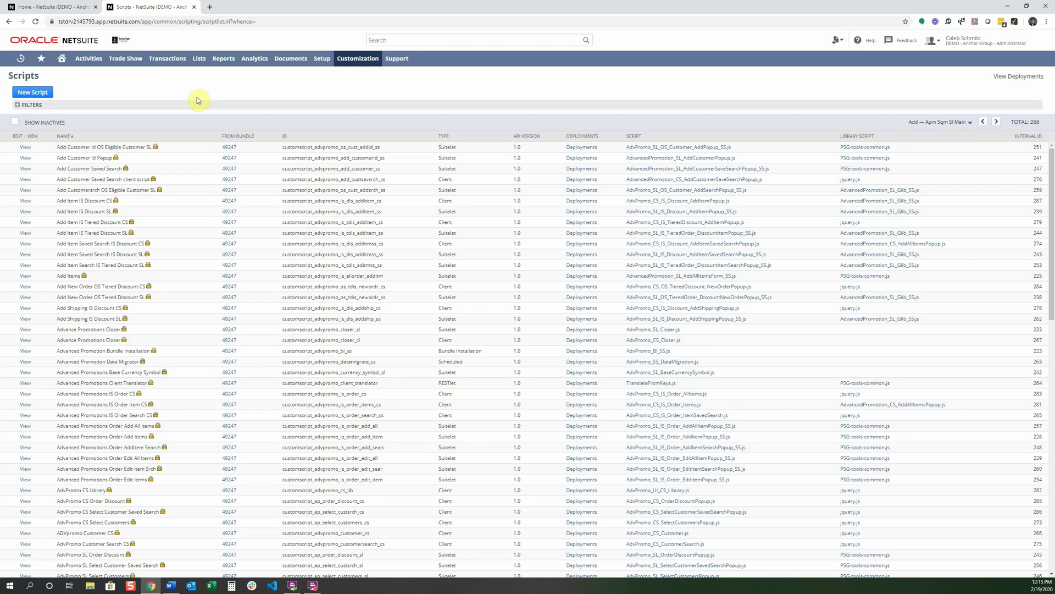
click(47, 75)
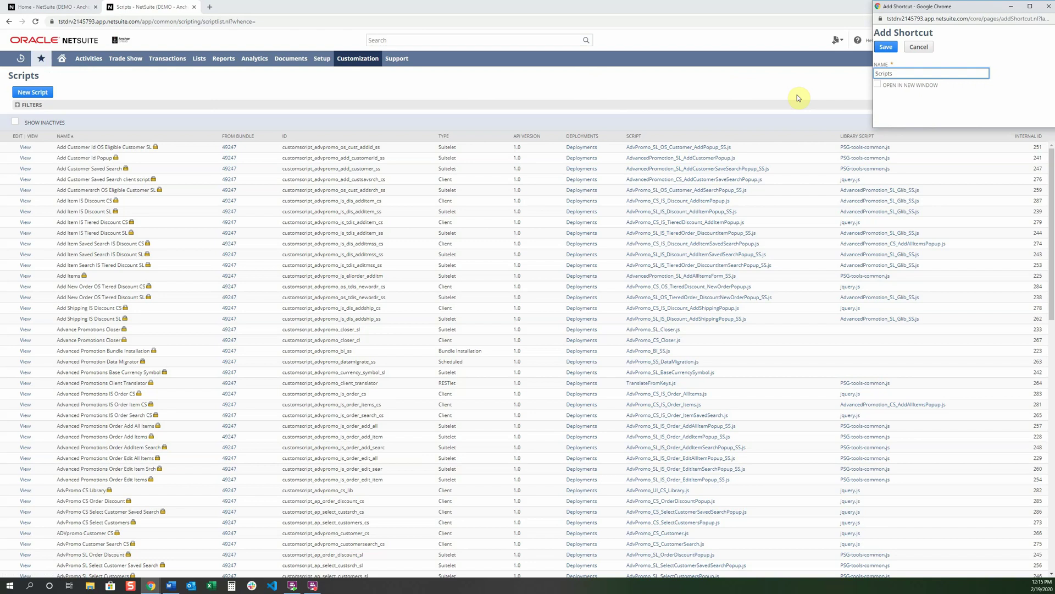
click(899, 75)
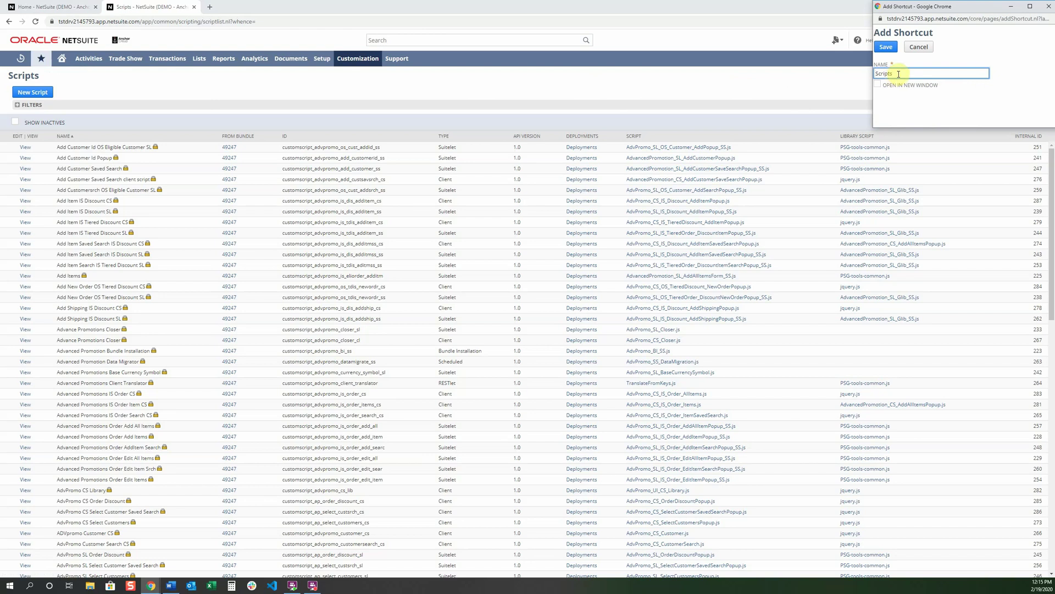
click(886, 47)
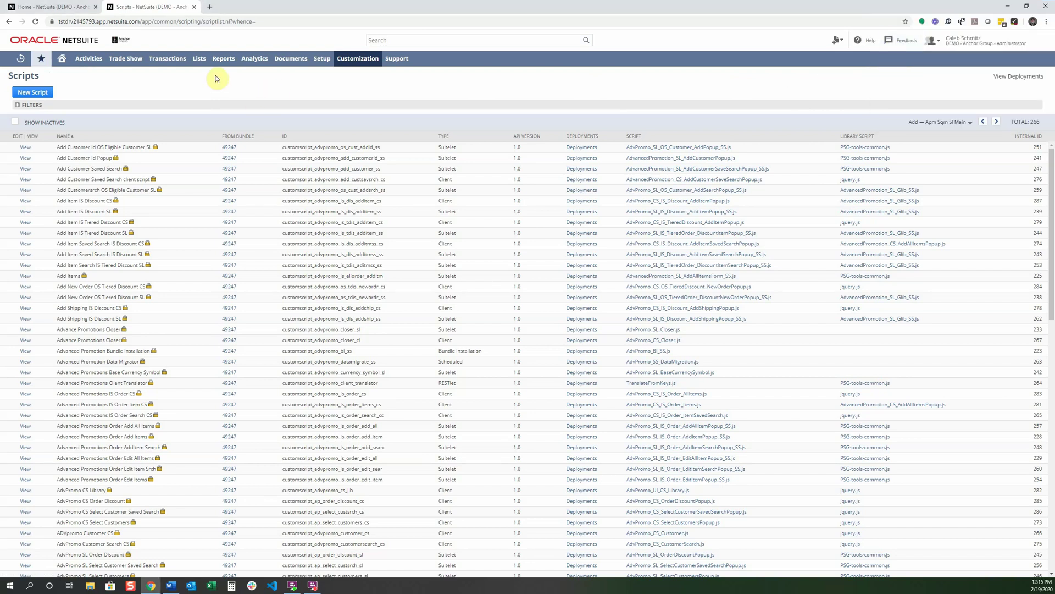
mouse_move(199, 58)
mouse_move(198, 88)
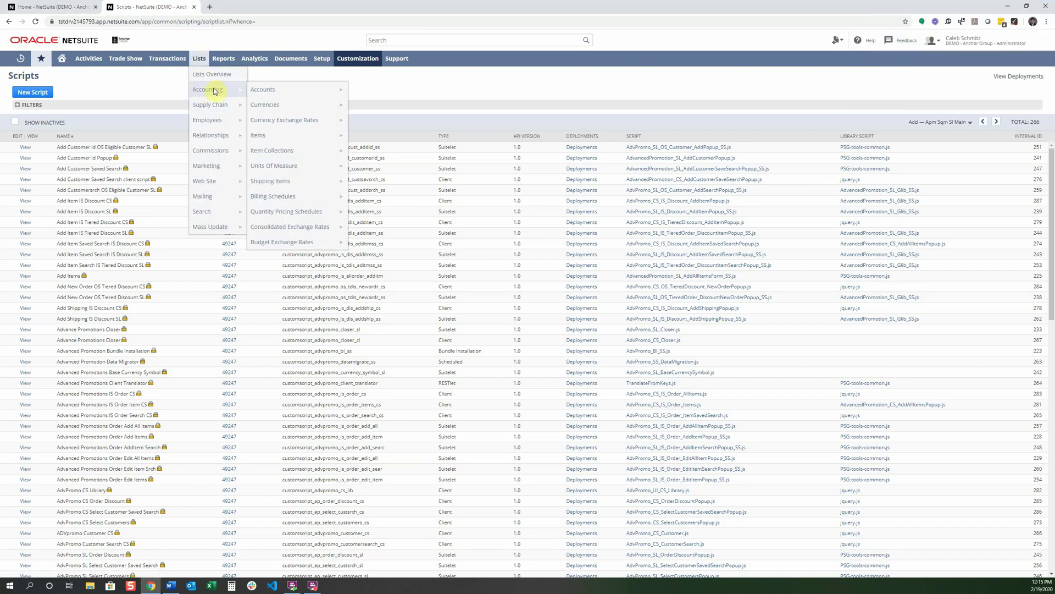
click(260, 139)
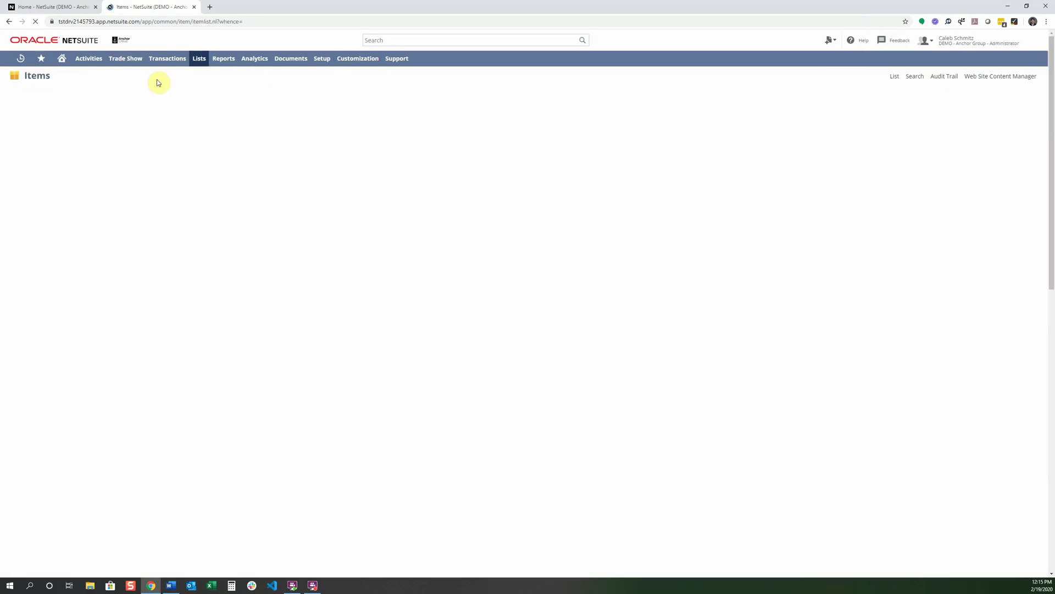
mouse_move(43, 61)
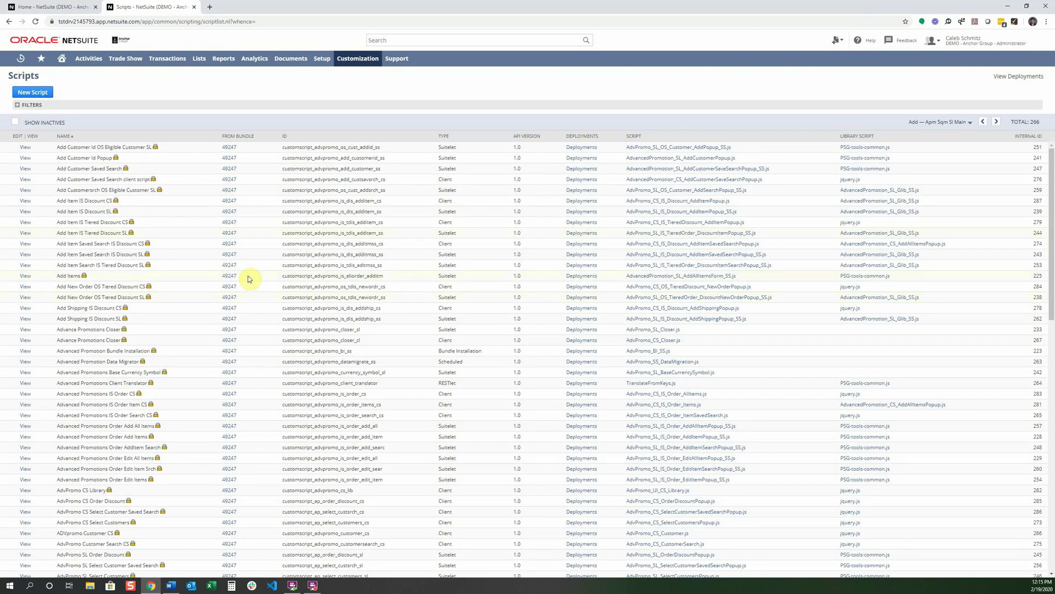
mouse_move(42, 61)
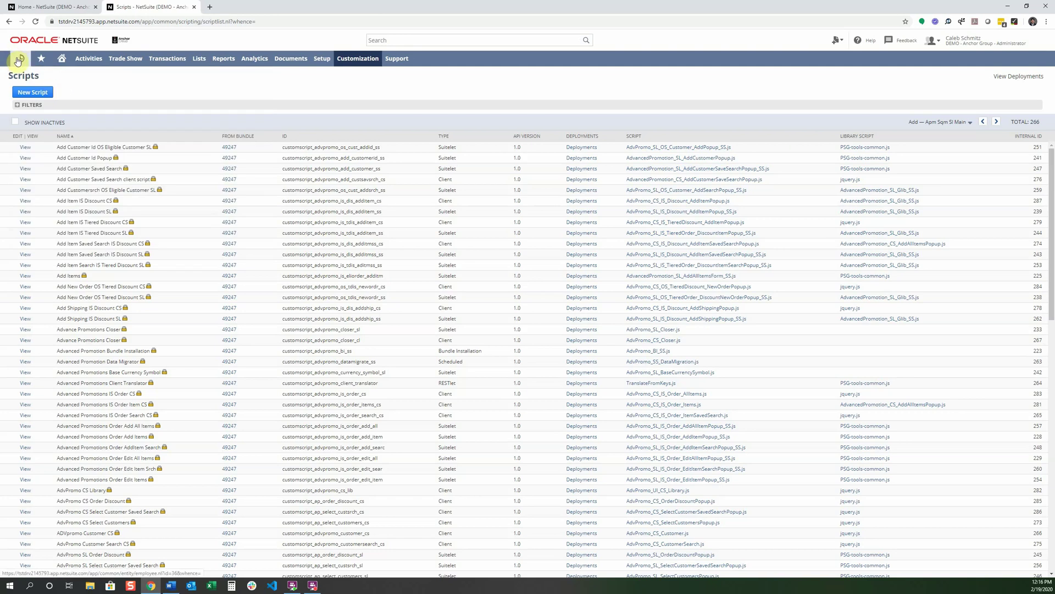
Step: Reopen the signed-in user's employee record from the Recent Records list
click(55, 95)
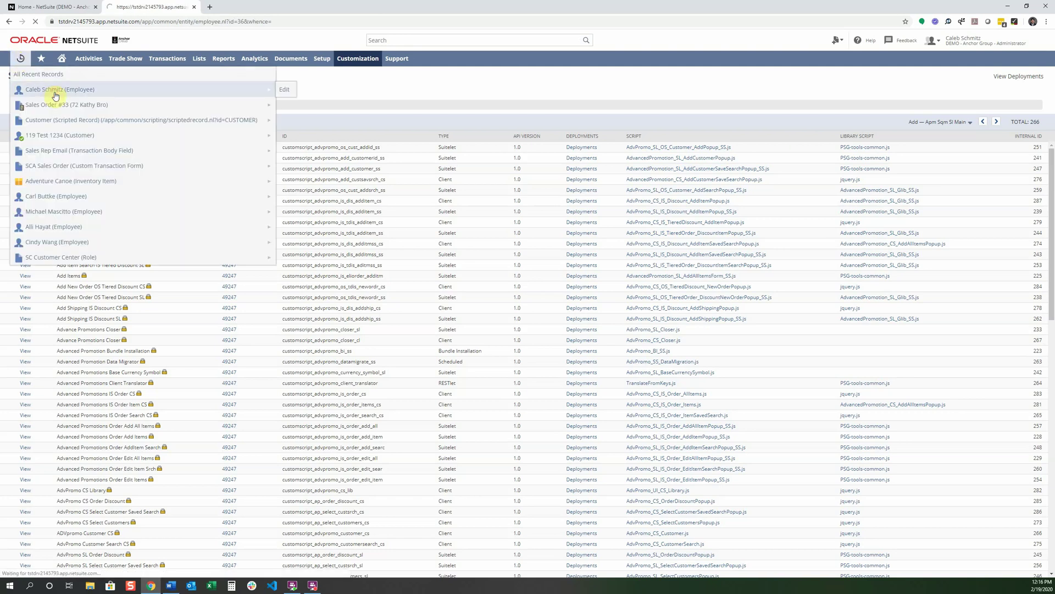
scroll(223, 181, down, 3)
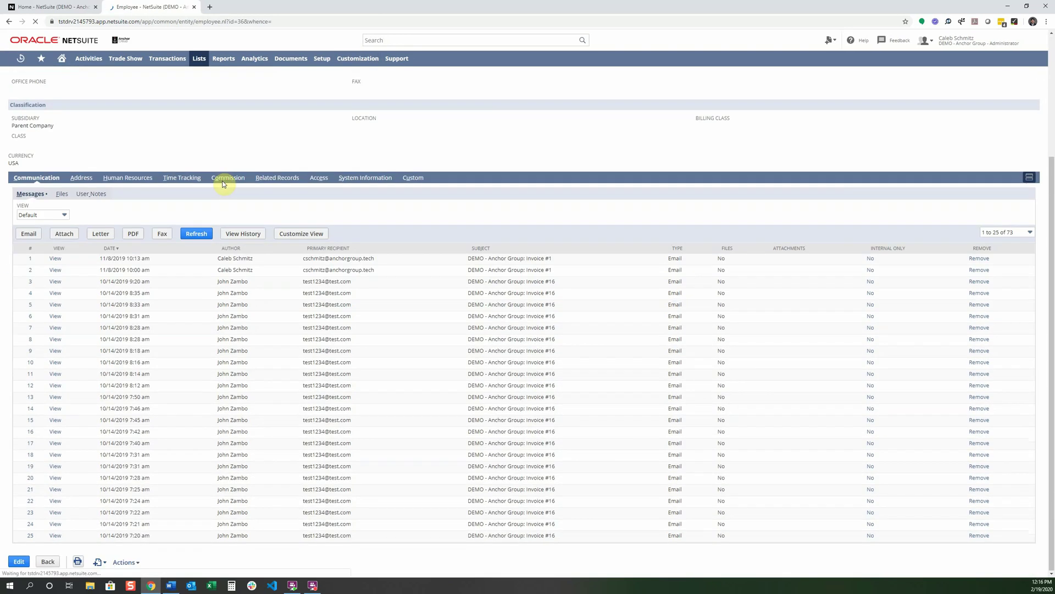
scroll(224, 182, up, 3)
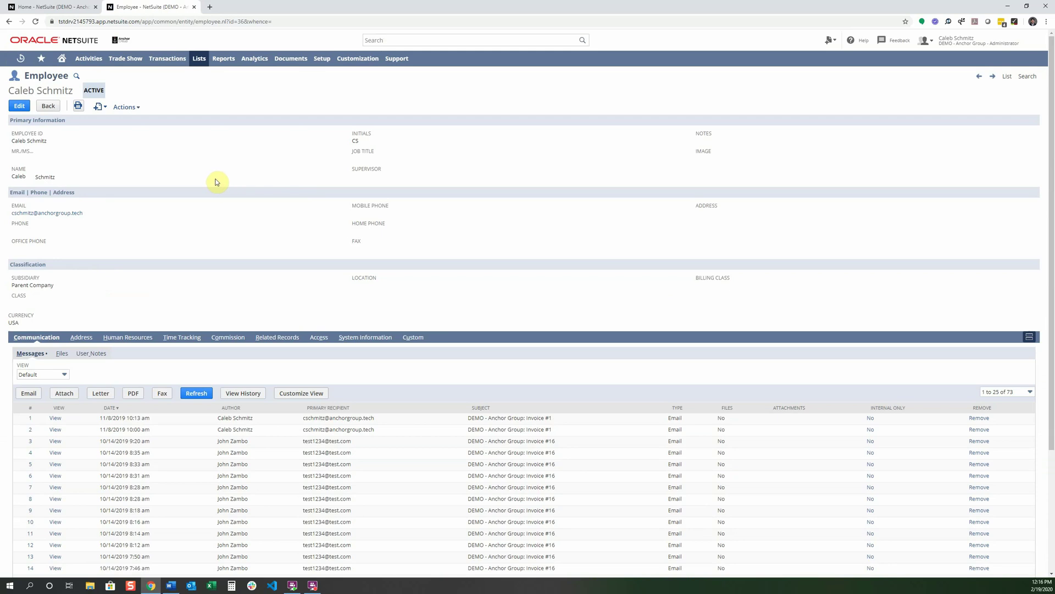
mouse_move(21, 62)
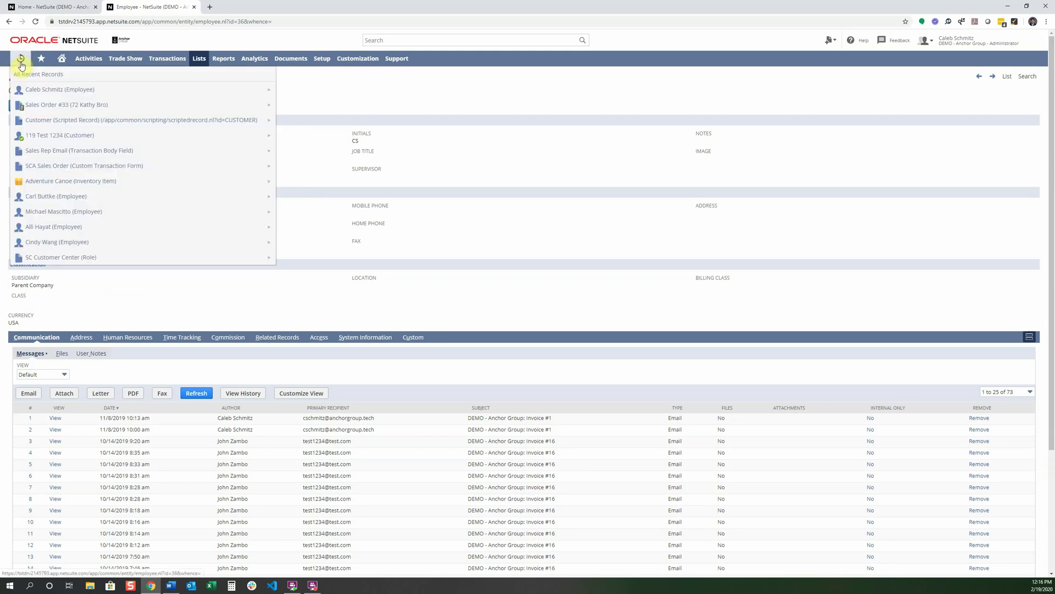
mouse_move(52, 90)
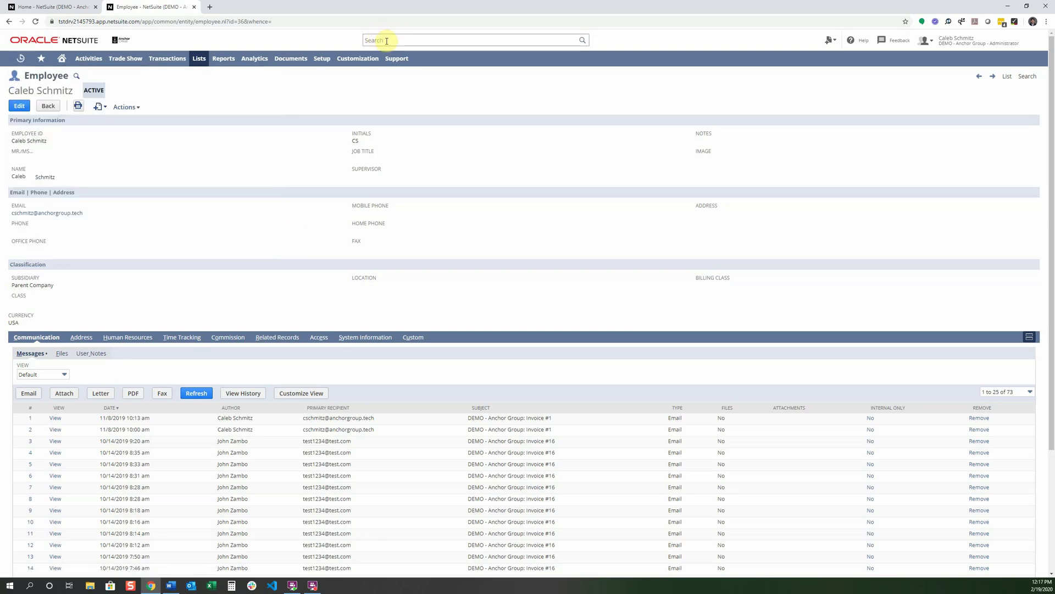
Step: Go to the Scripts list through the Shortcuts star menu
click(394, 41)
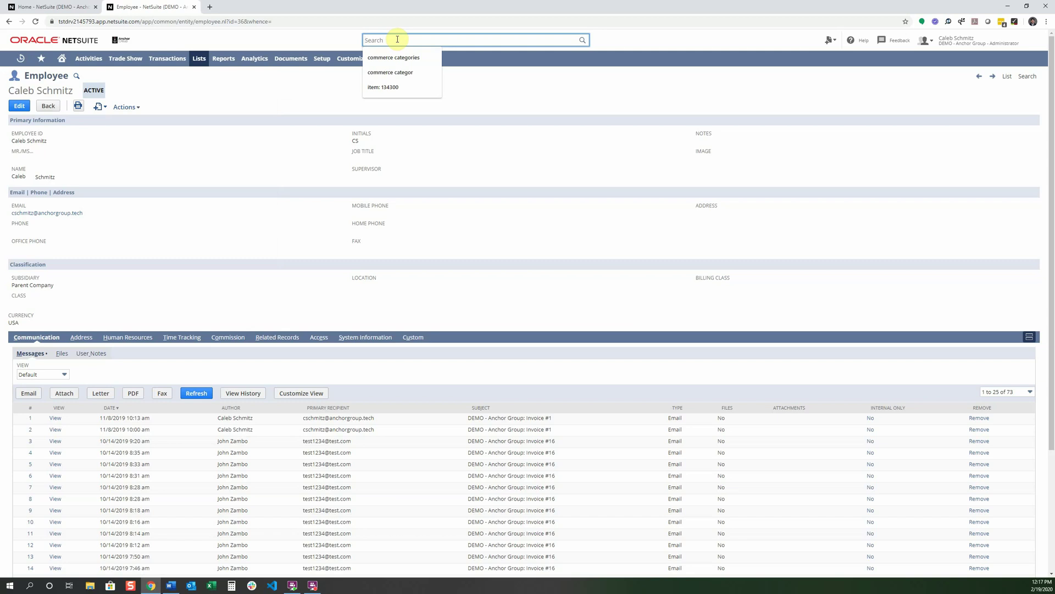
click(306, 99)
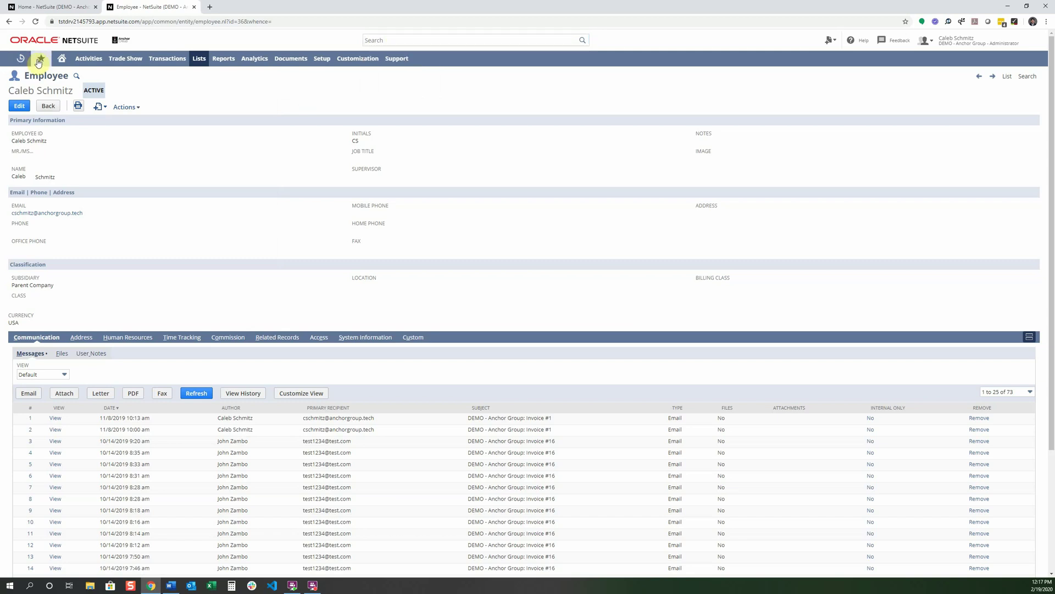
click(51, 90)
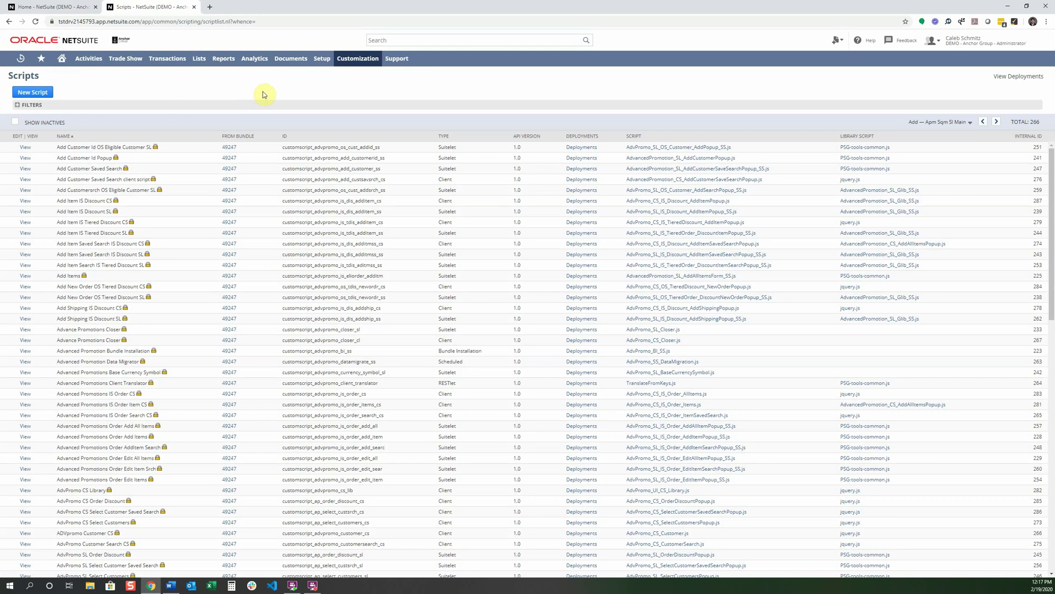
Step: Enter 'employee' in the header global search box
click(396, 39)
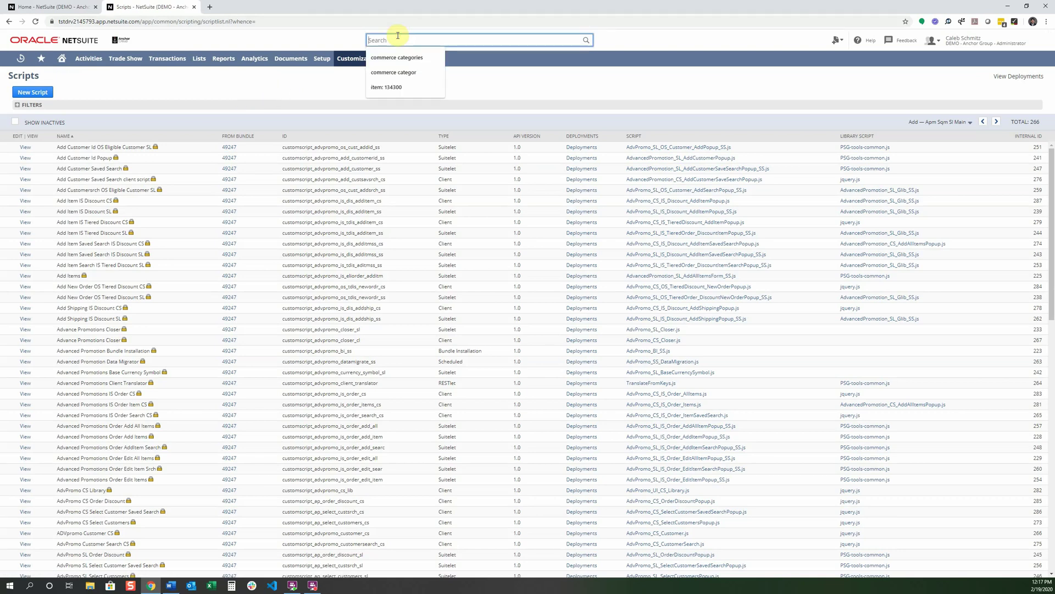
text(employee)
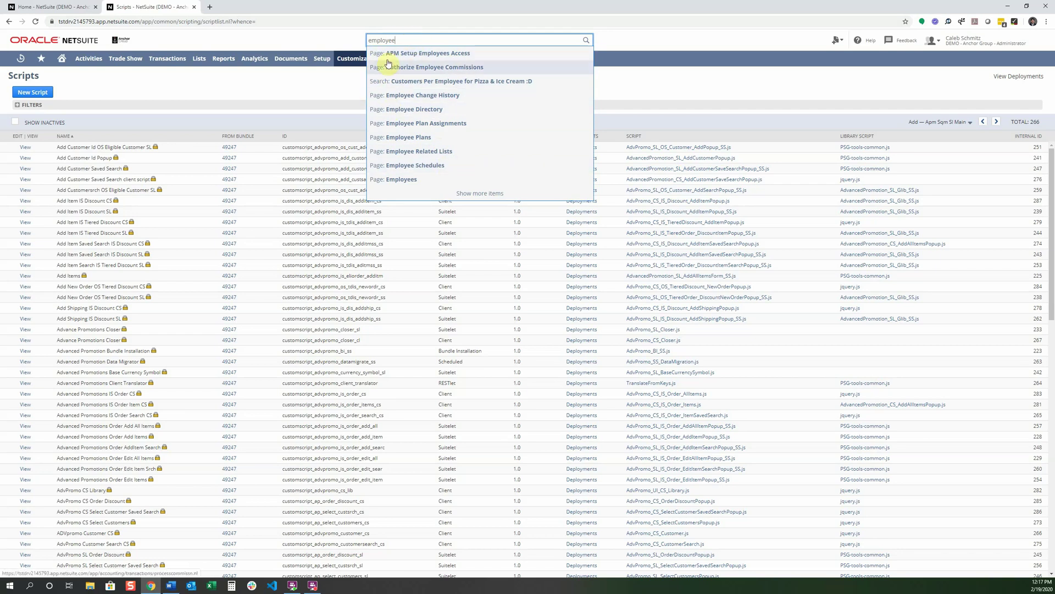
drag(405, 40, 364, 41)
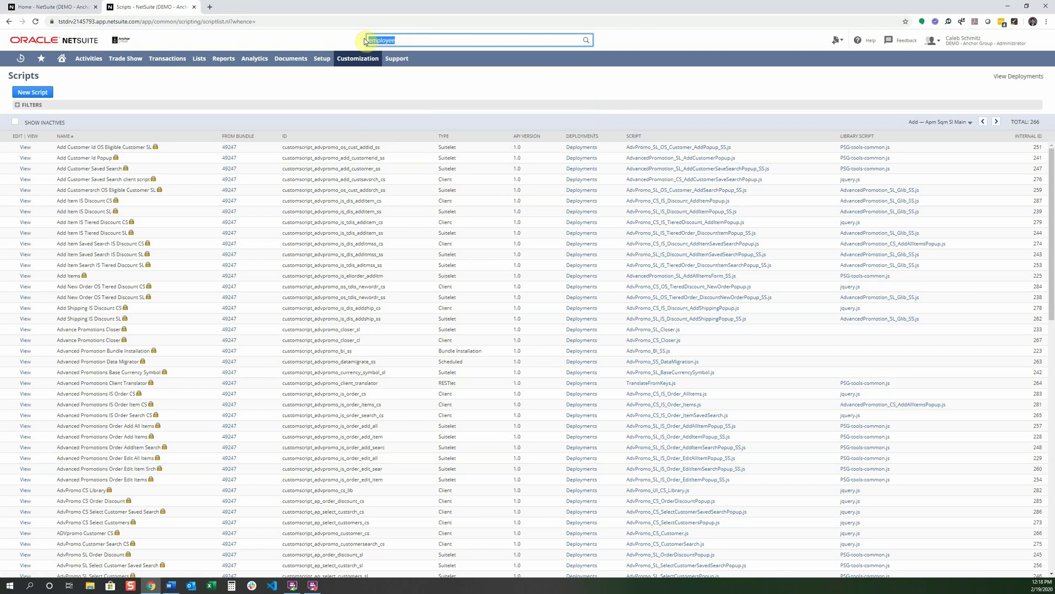
Step: Search only pages with 'page:employee', then replace the query with 'customer:100'
key(BackSpace)
text(page:em)
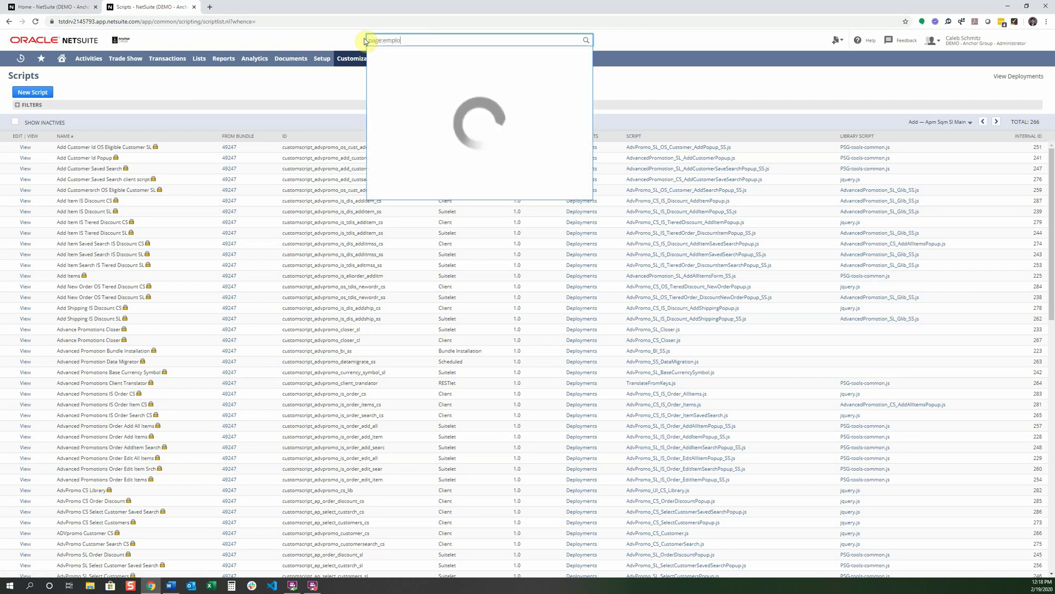
text(ployee)
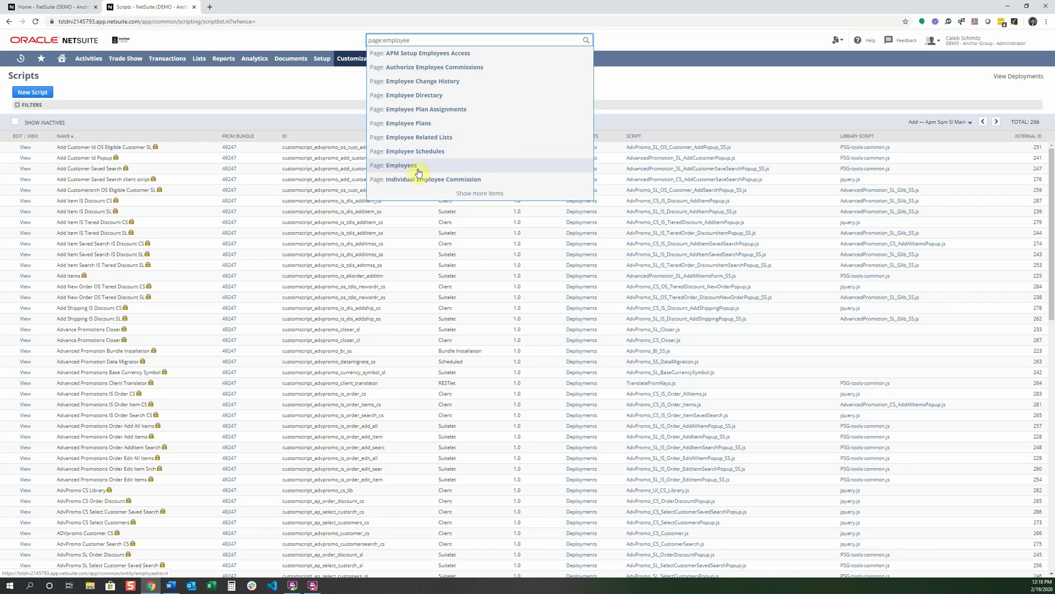
key(BackSpace)
key(BackSpace)
key(BackSpace)
key(BackSpace)
key(BackSpace)
key(BackSpace)
key(BackSpace)
key(BackSpace)
key(BackSpace)
key(BackSpace)
key(BackSpace)
key(BackSpace)
text(custom)
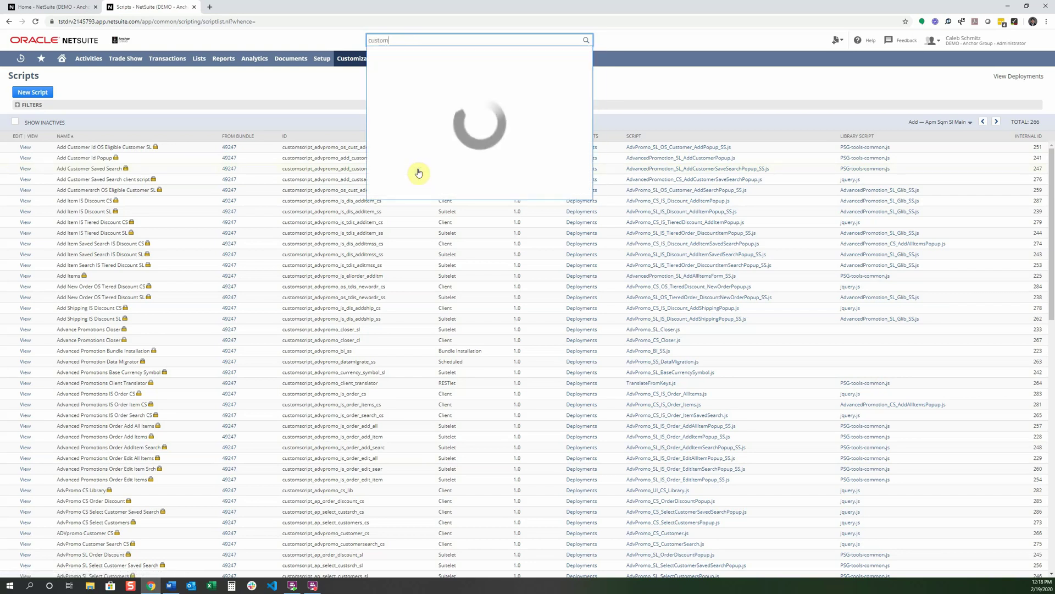
text(er:100)
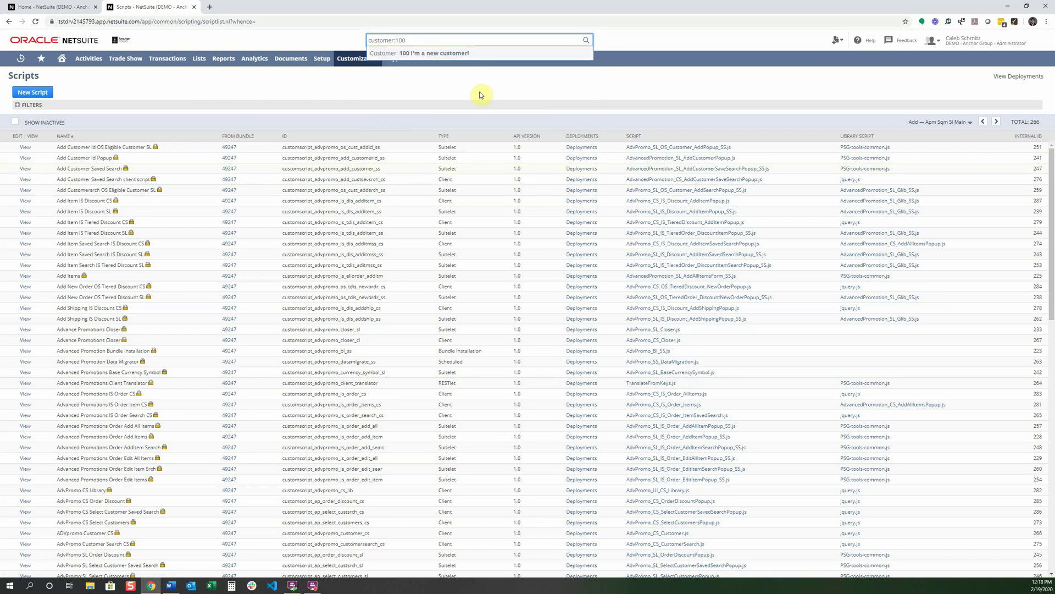
Step: Open customer 100's record, compare 'customers' and 'customer' results, then reach the Customers list with 'page:'
click(459, 54)
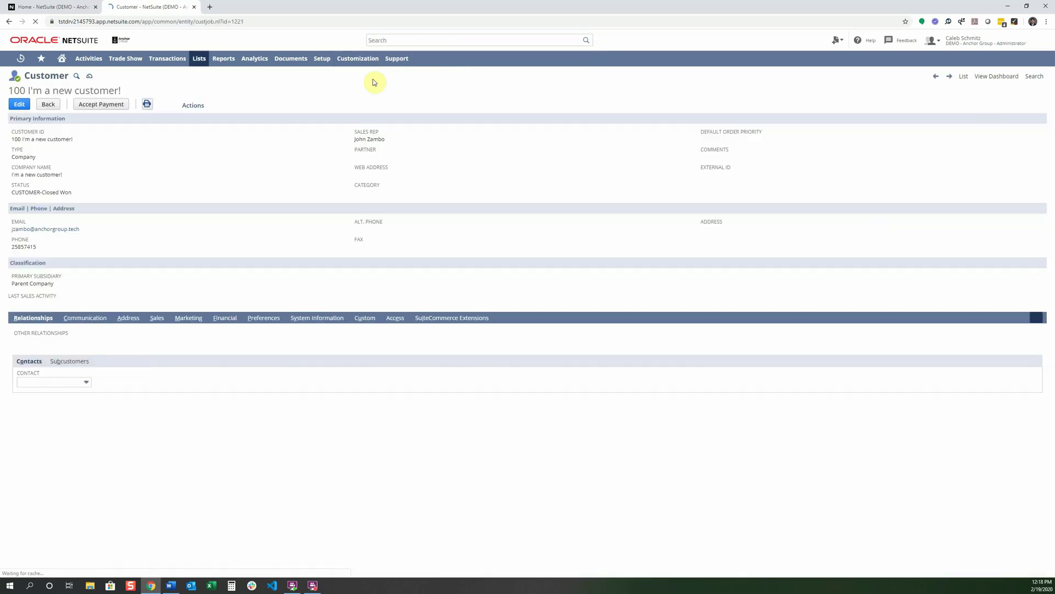
click(416, 40)
text(customers)
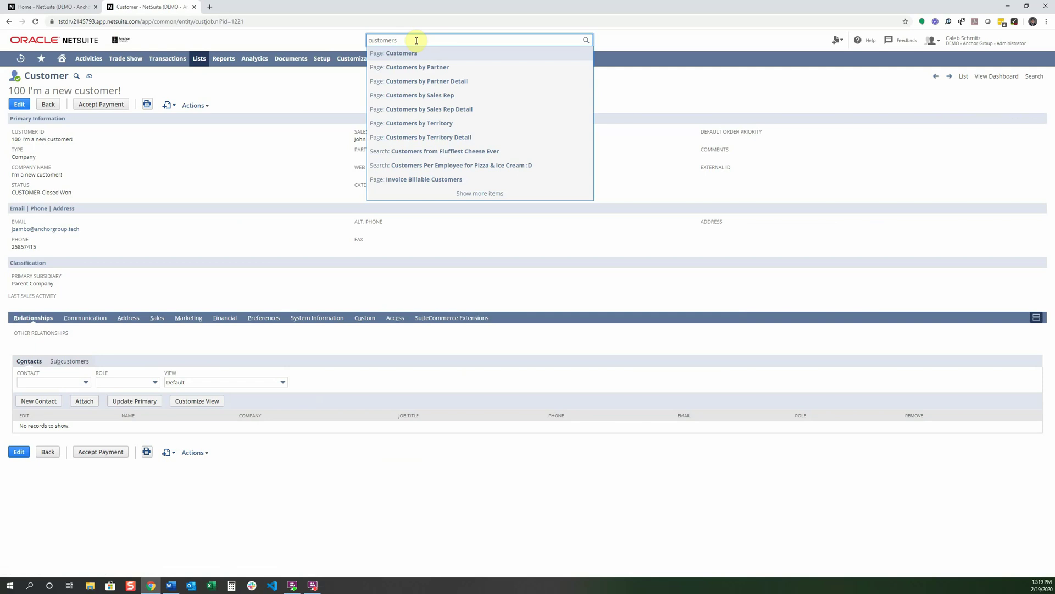
key(BackSpace)
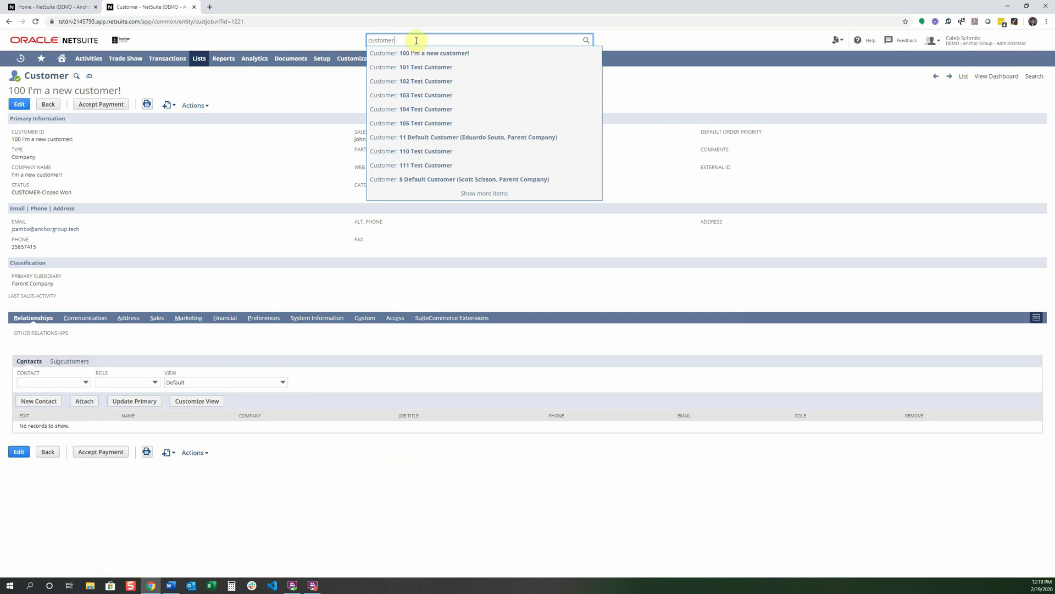
key(BackSpace)
key(BackSpace)
key(BackSpace)
key(BackSpace)
key(BackSpace)
key(BackSpace)
text(page:)
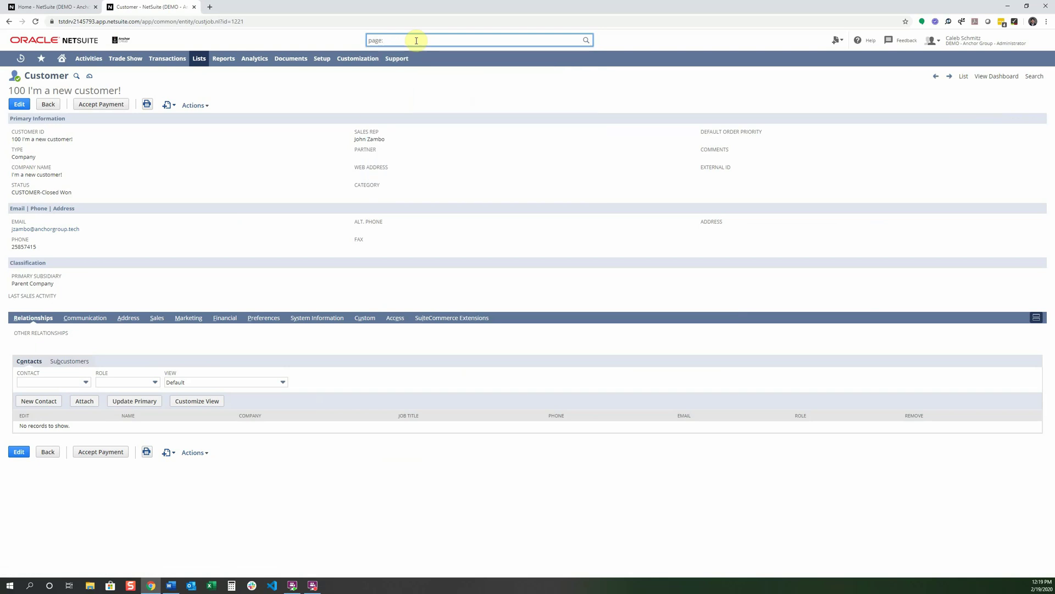
key(Return)
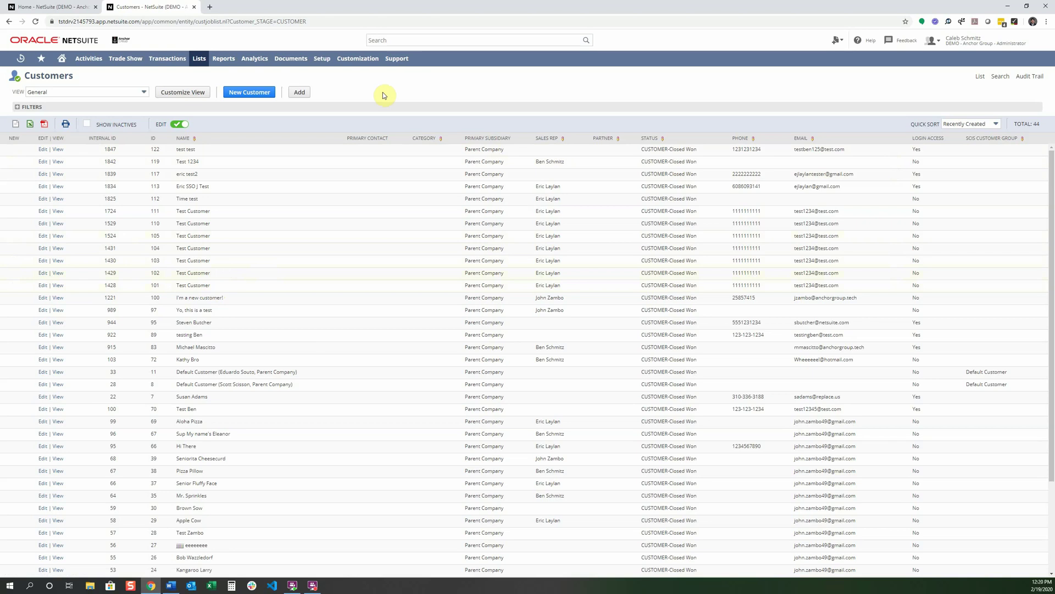
mouse_move(395, 59)
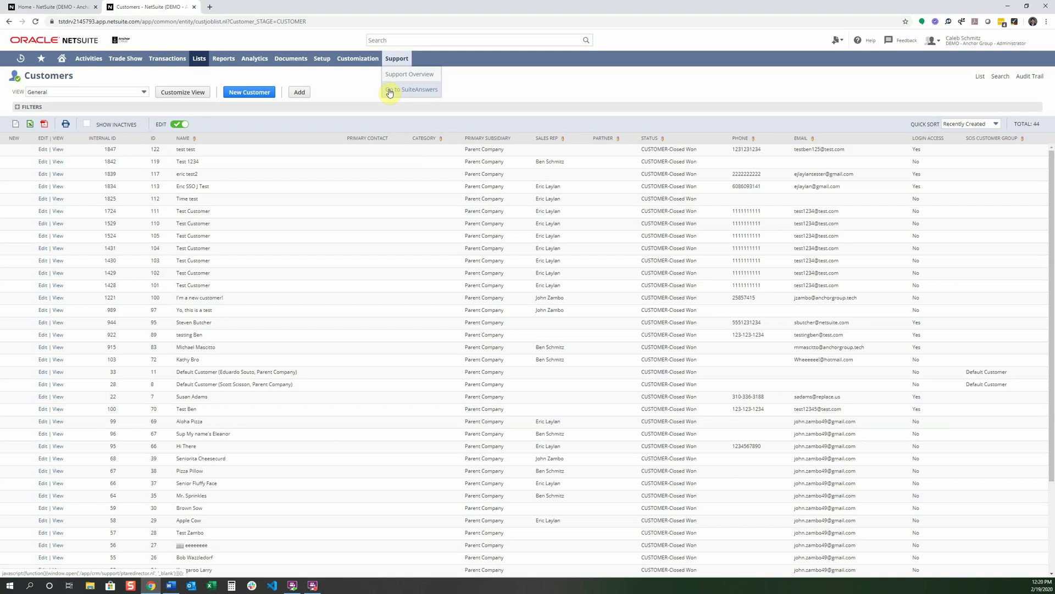
mouse_move(356, 63)
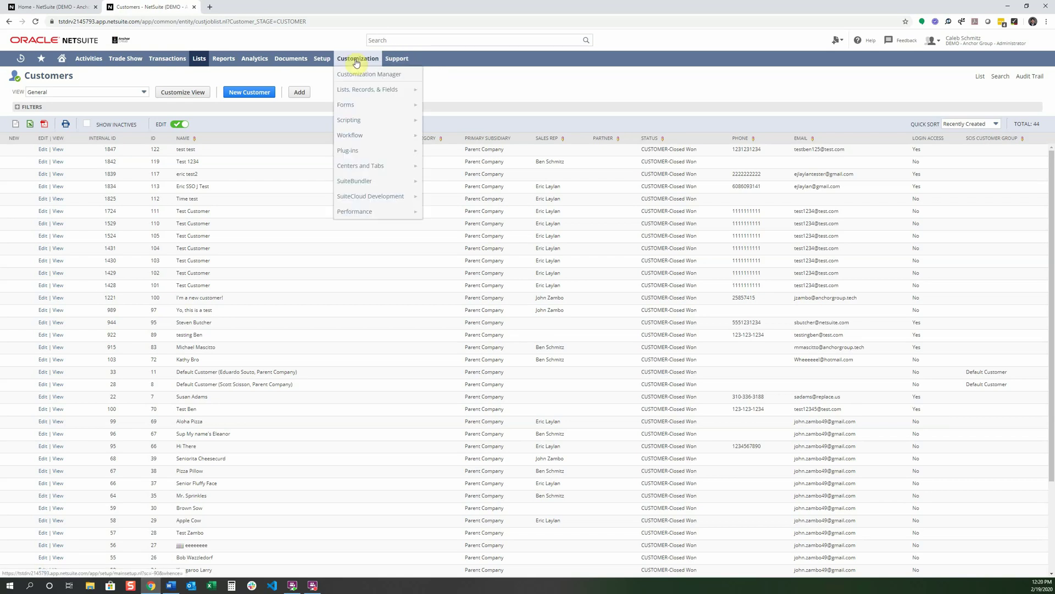
mouse_move(355, 138)
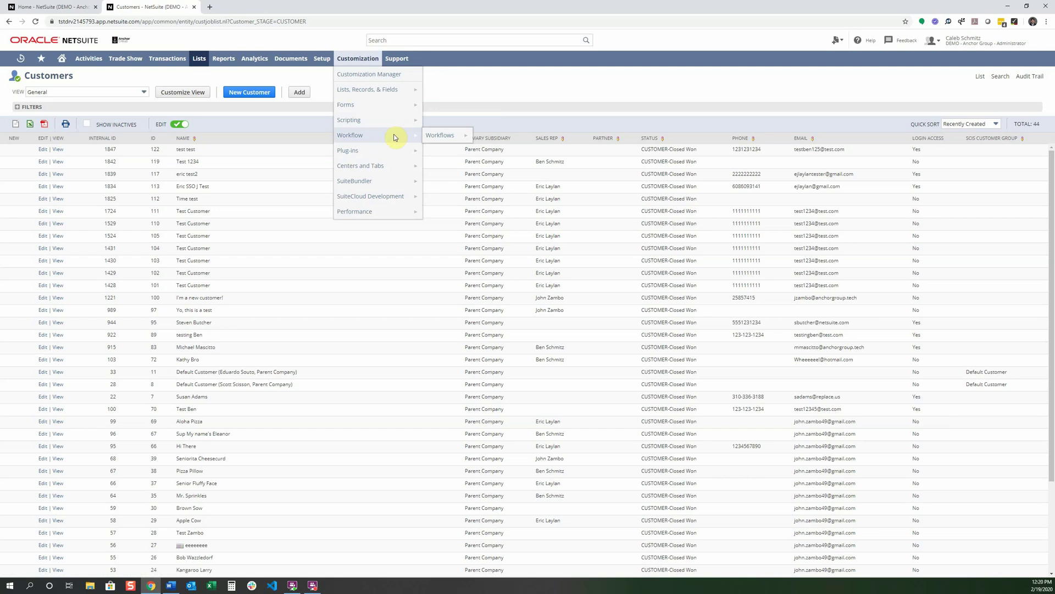
mouse_move(385, 122)
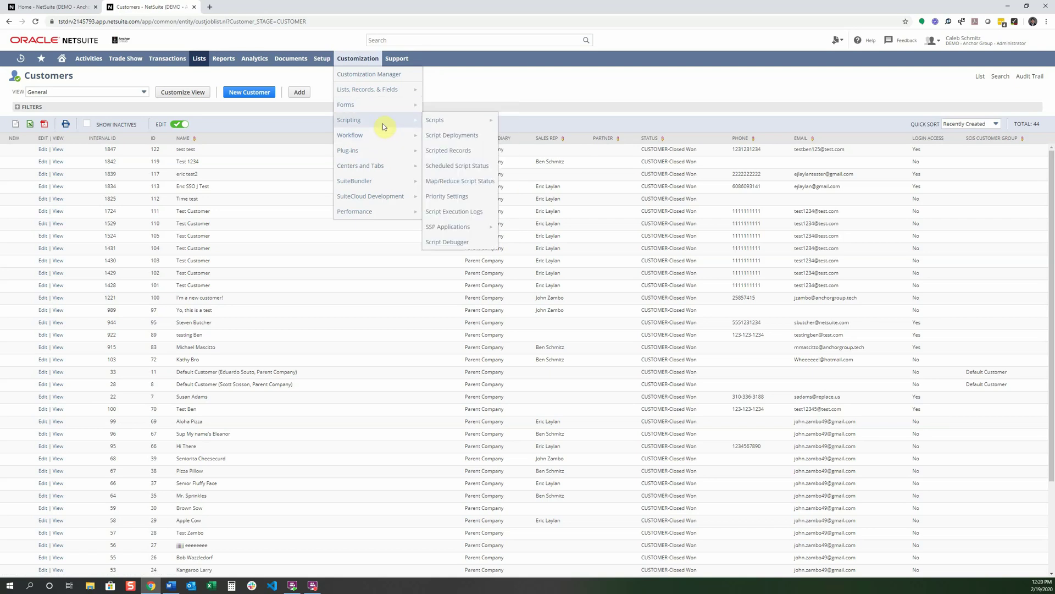
Step: Review the Setup > Company and Customization > SuiteBundler submenu options
mouse_move(323, 64)
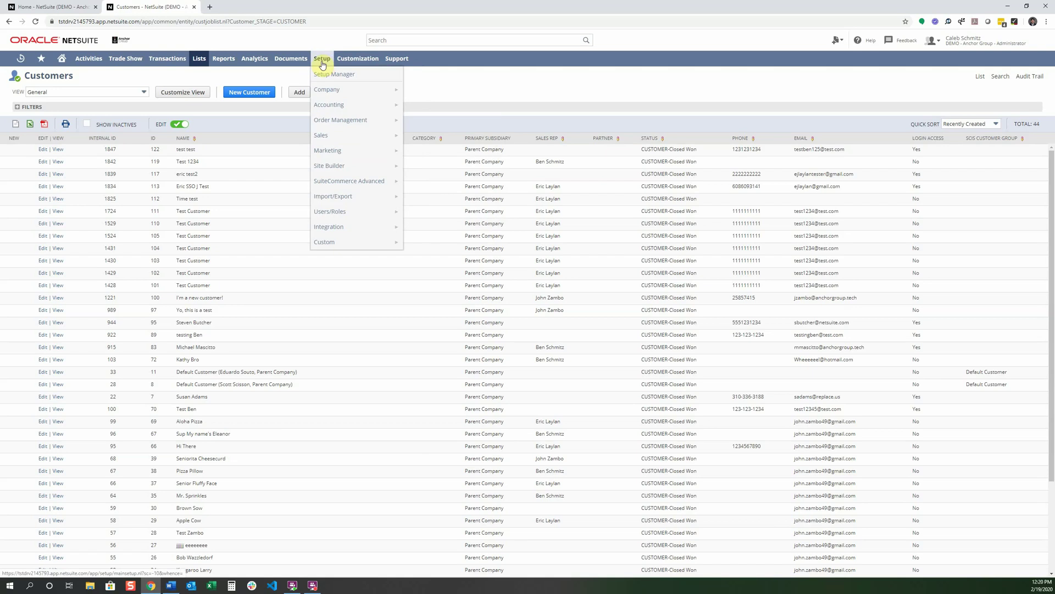
mouse_move(332, 88)
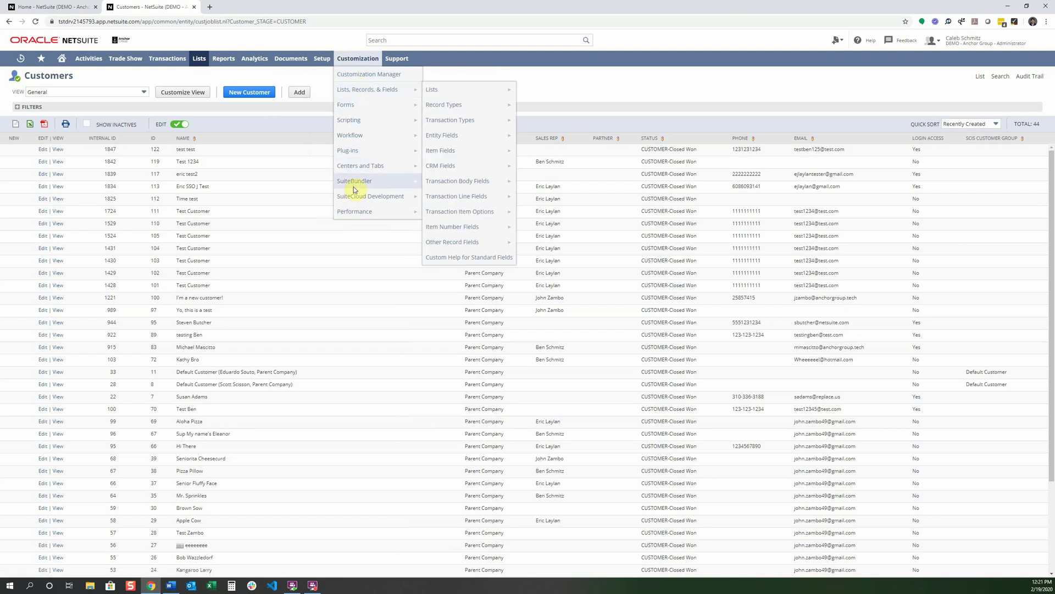
mouse_move(356, 187)
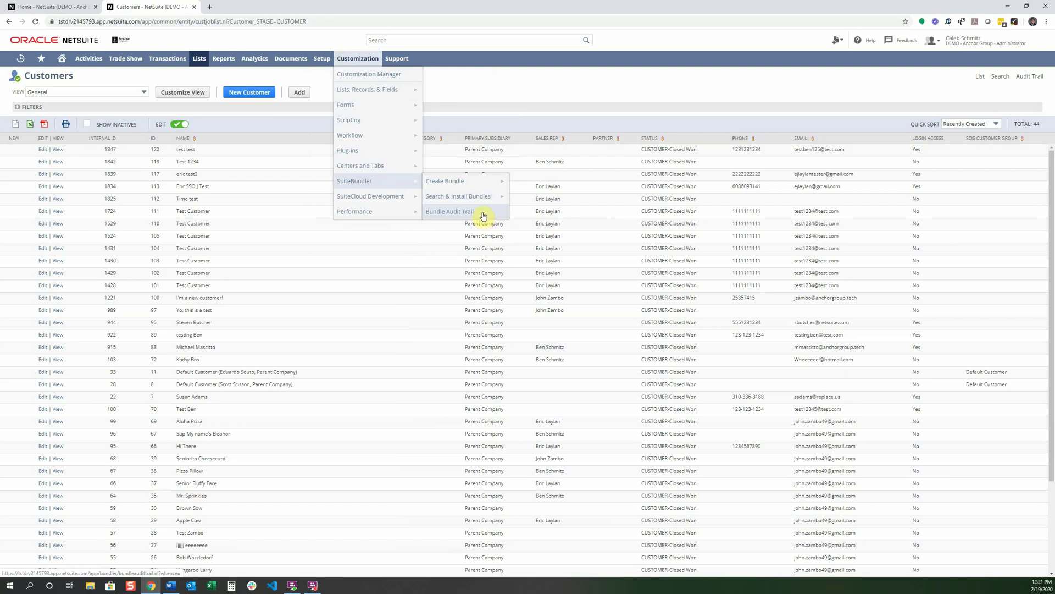
mouse_move(477, 200)
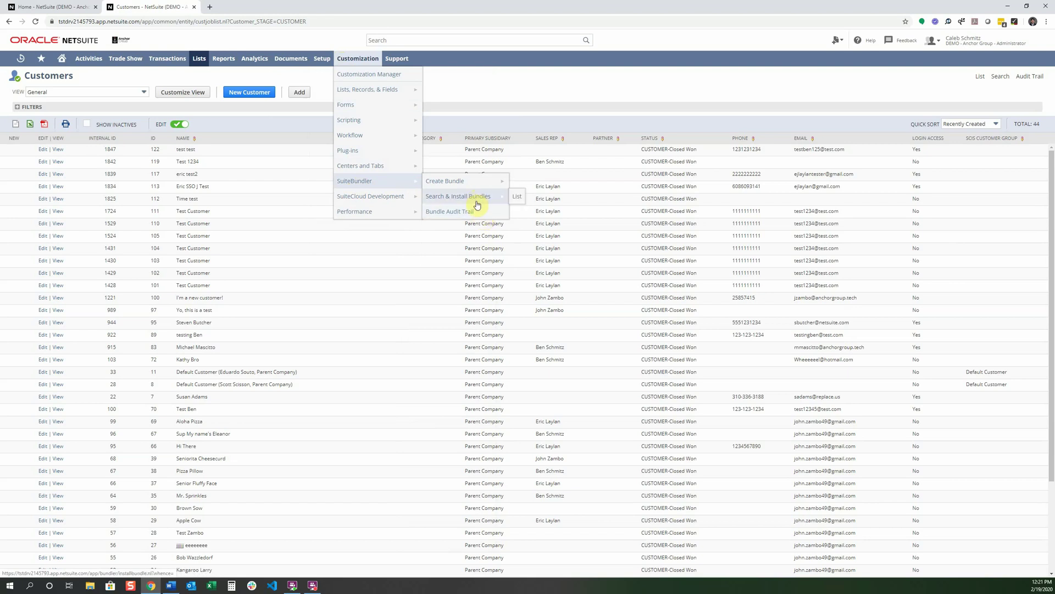